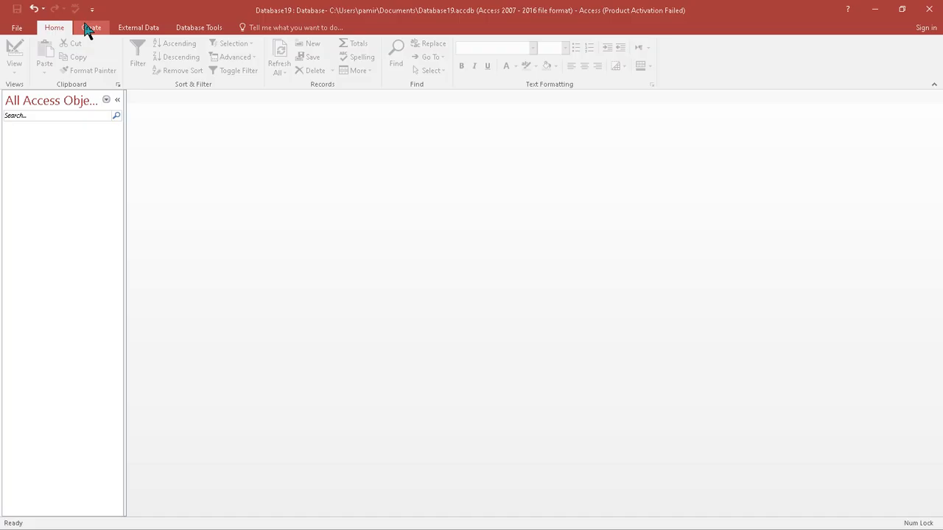
# - Create a new table in Design view with a first field named Stdid of type AutoNumber
pyautogui.click(92, 30)
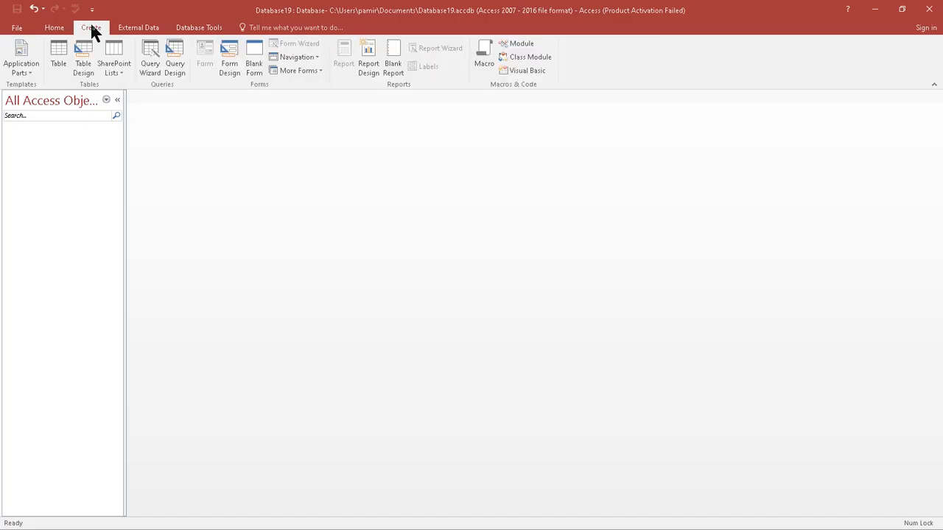
pyautogui.click(78, 65)
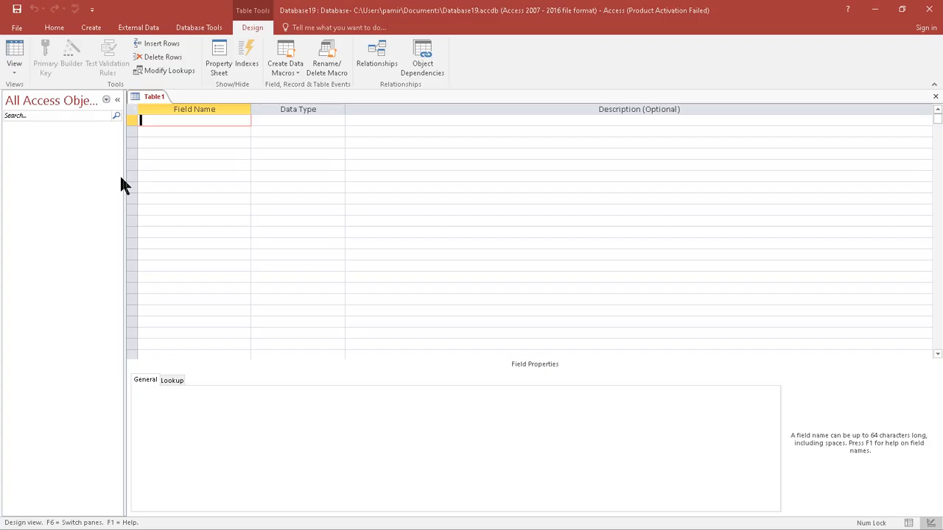
pyautogui.write('Stdid')
pyautogui.press('Tab')
pyautogui.write('a')
pyautogui.press('Tab')
pyautogui.press('Tab')
# - Add a second field named stdname with the Short Text data type
pyautogui.write('std')
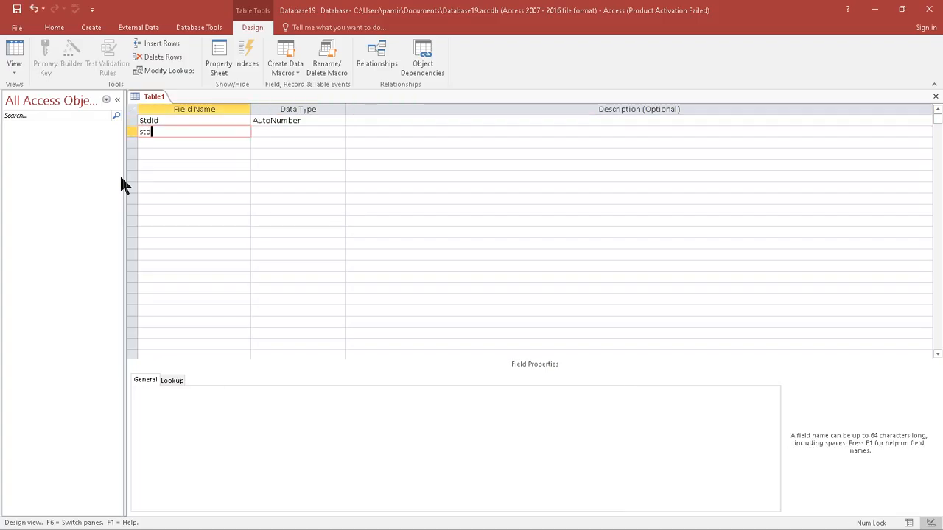
pyautogui.write('name')
pyautogui.press('Tab')
pyautogui.press('Tab')
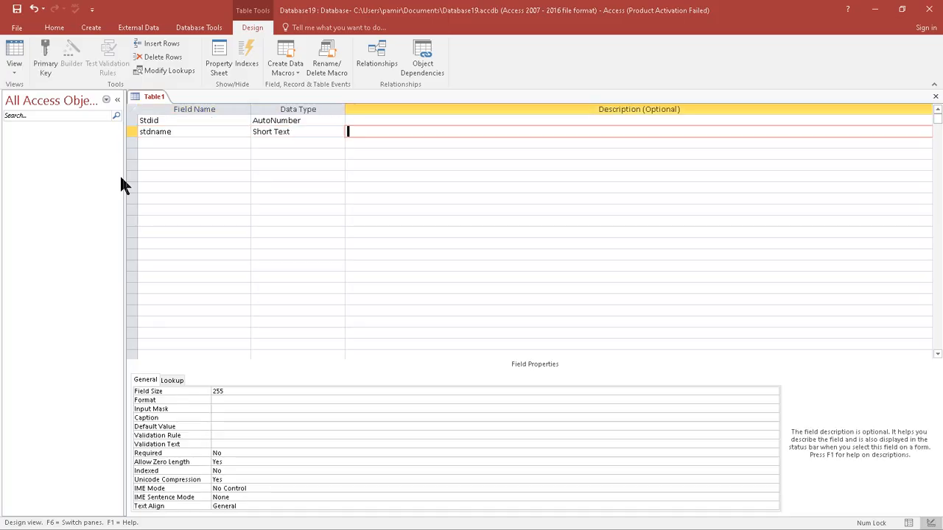
pyautogui.press('Tab')
# - Add a class field and start the Lookup Wizard for it, choosing to type in the lookup values manually
pyautogui.write('class')
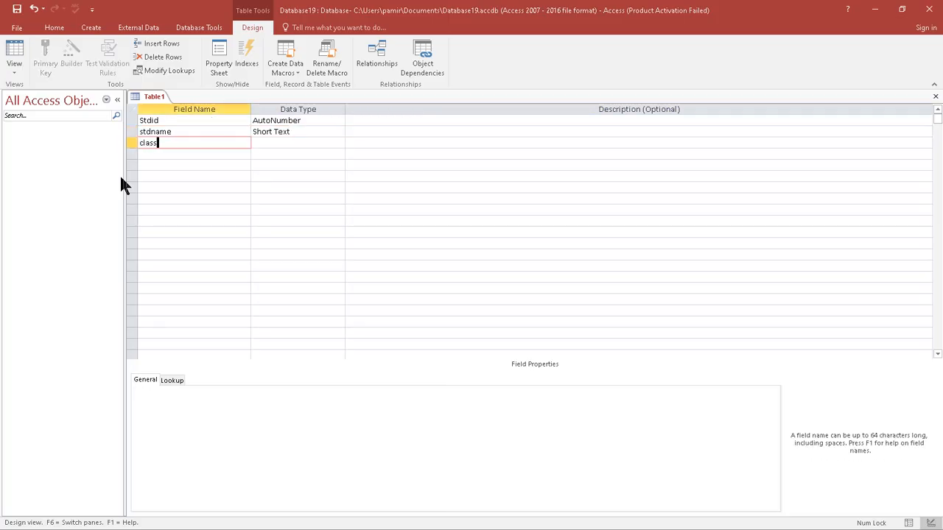
pyautogui.press('Tab')
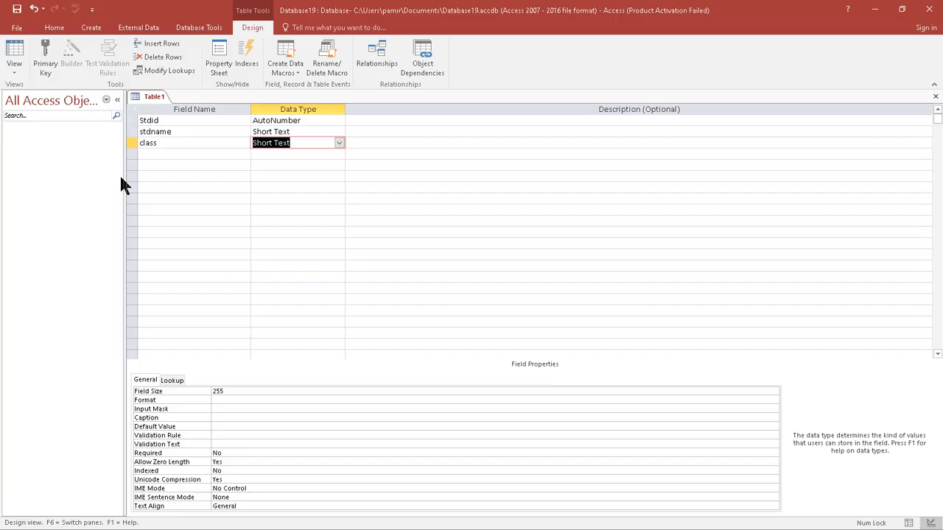
pyautogui.click(342, 142)
pyautogui.click(290, 281)
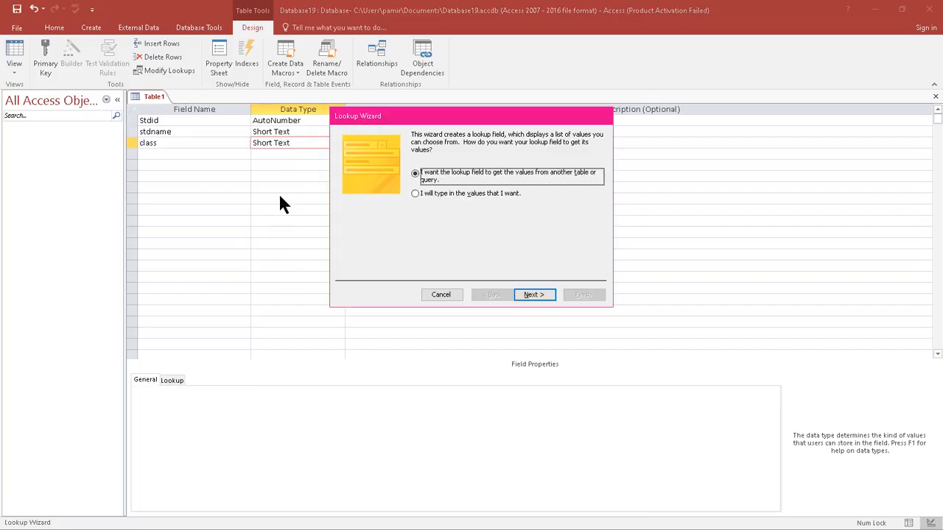
pyautogui.click(415, 193)
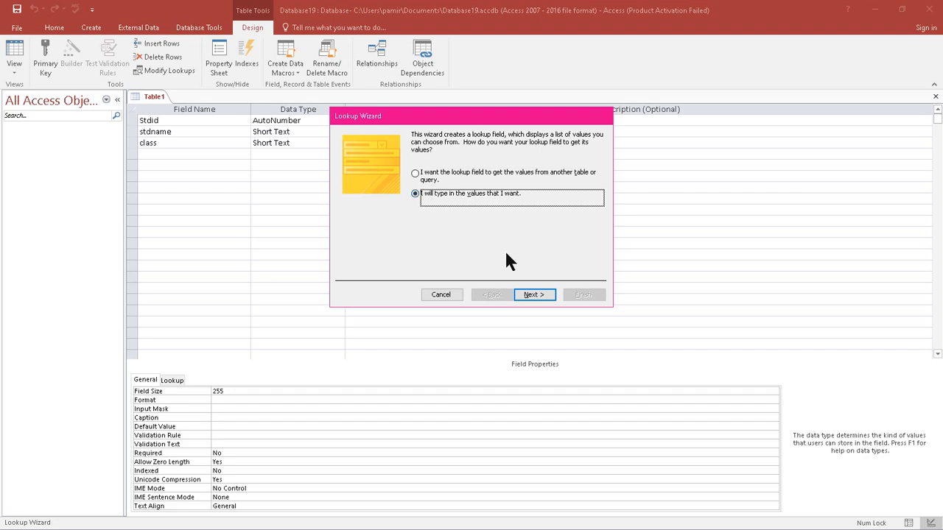
pyautogui.click(533, 295)
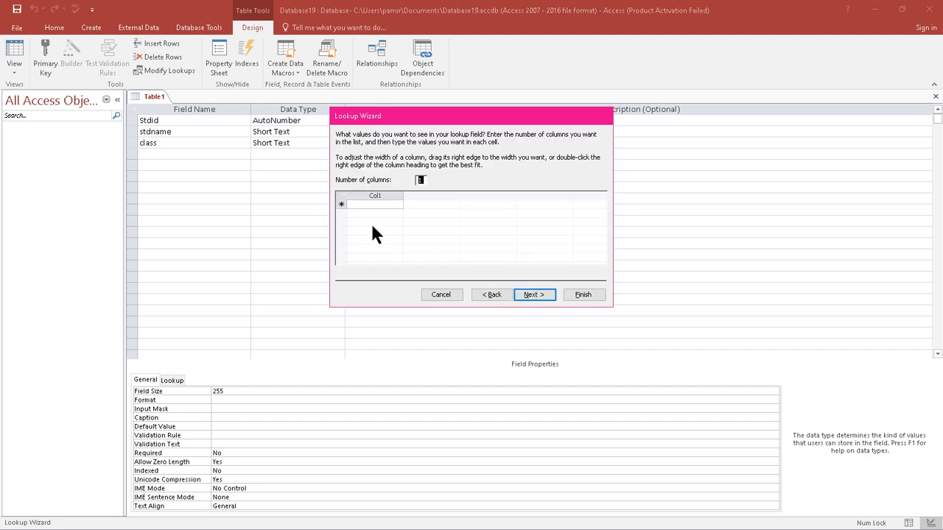
# - Fill the single lookup column with beg, level1, con and Grammar, and finish the wizard
pyautogui.click(374, 204)
pyautogui.write('beg')
pyautogui.press('Return')
pyautogui.write('Me')
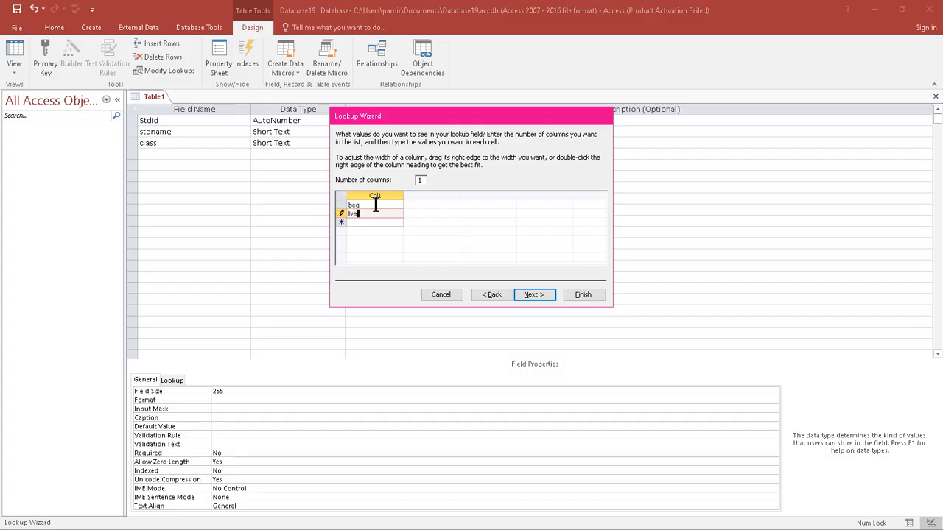
pyautogui.press('BackSpace')
pyautogui.press('BackSpace')
pyautogui.write('evel1')
pyautogui.press('Return')
pyautogui.write('con')
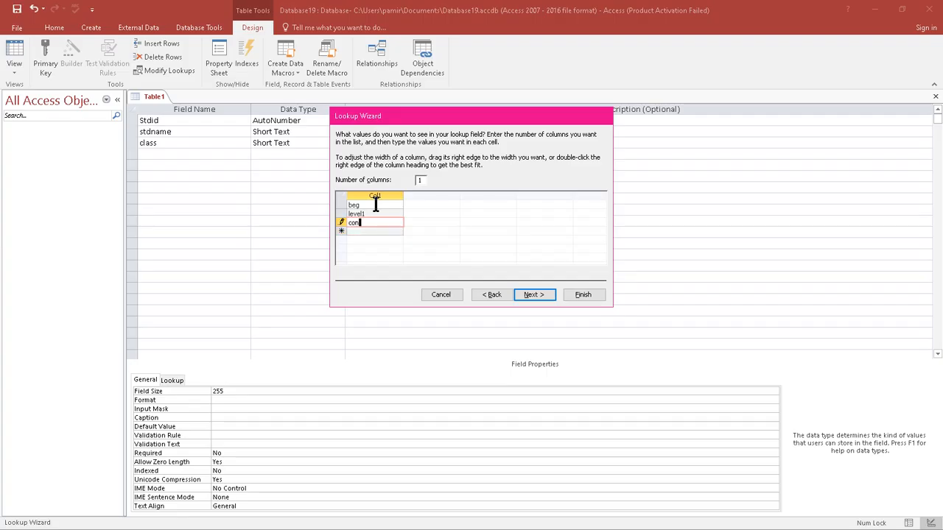
pyautogui.press('Return')
pyautogui.write('Gramm')
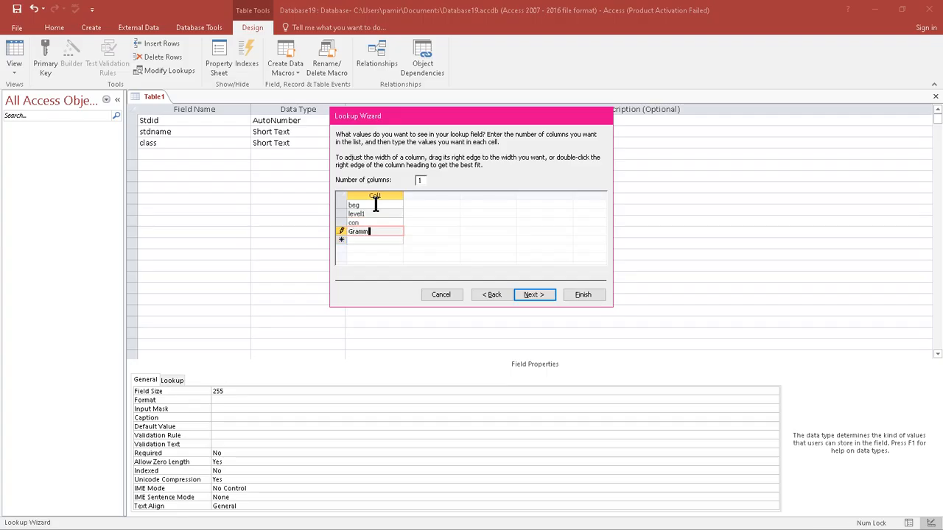
pyautogui.write('ar')
pyautogui.click(533, 294)
pyautogui.click(583, 295)
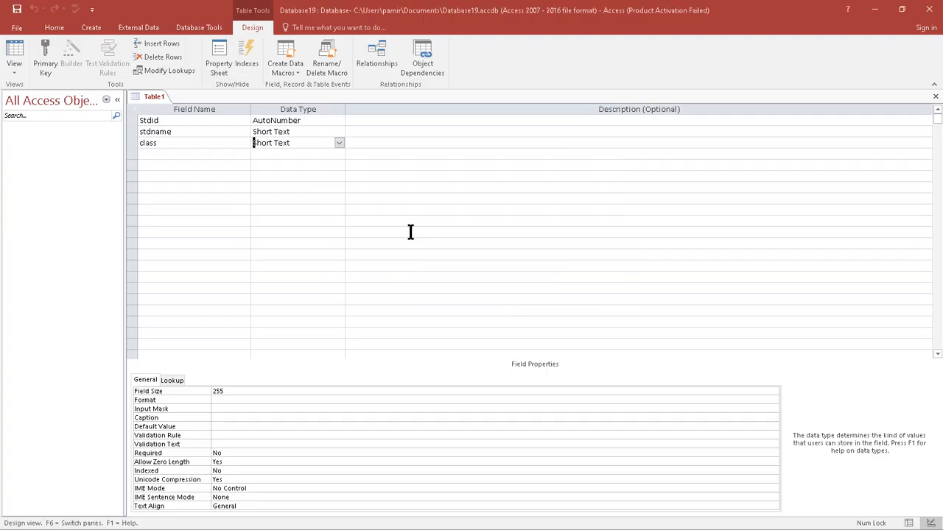
# - Add a Fee field below class with the Number data type
pyautogui.click(167, 157)
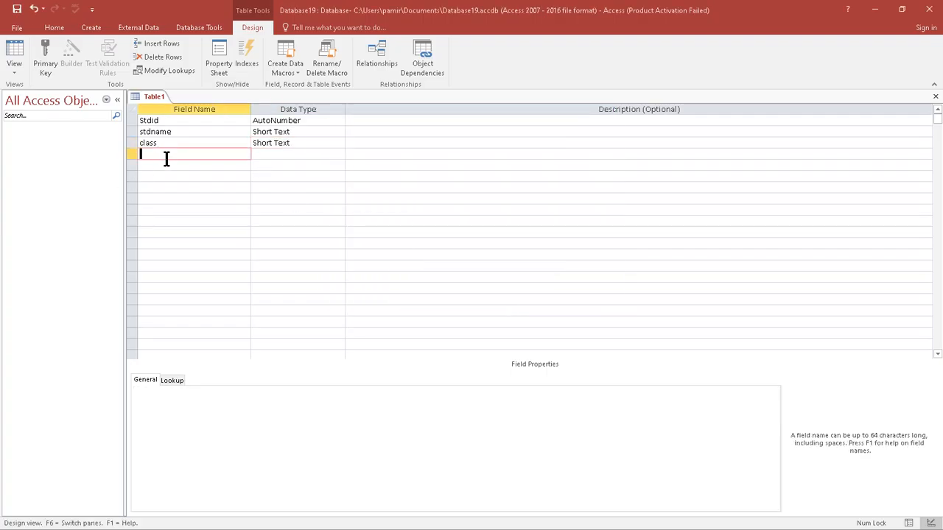
pyautogui.press('capslock')
pyautogui.write('F')
pyautogui.press('capslock')
pyautogui.write('ee')
pyautogui.press('Tab')
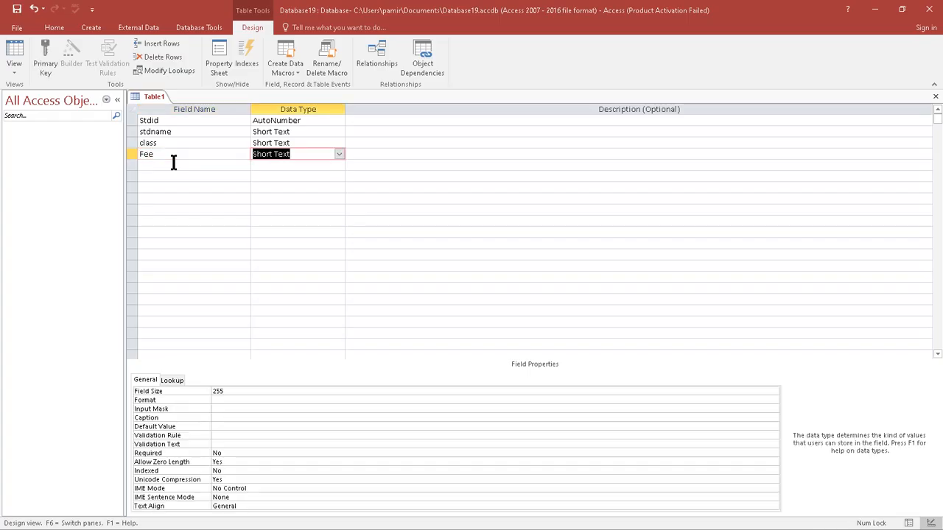
pyautogui.write('number')
pyautogui.press('Tab')
pyautogui.press('Tab')
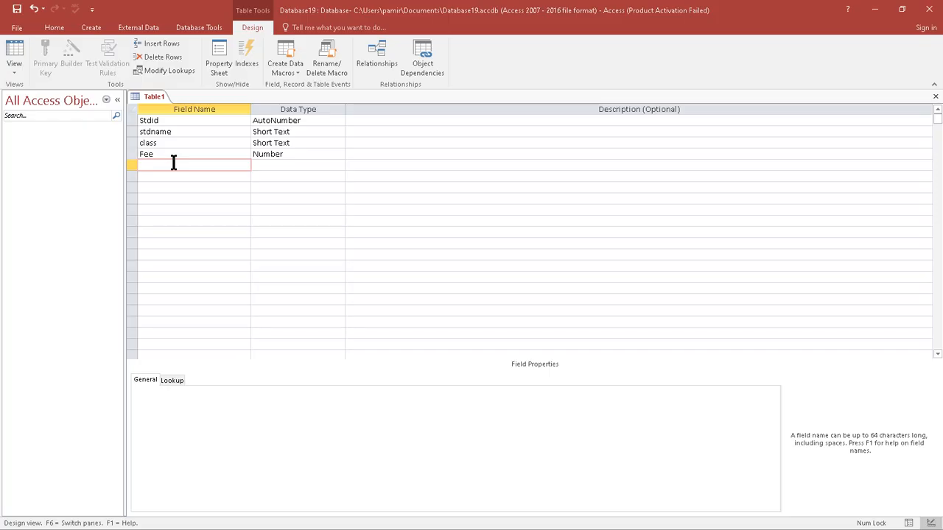
# - Add a field named Paid below Fee, keeping the default data type
pyautogui.press('capslock')
pyautogui.write('P')
pyautogui.press('capslock')
pyautogui.write('aidn')
pyautogui.press('Tab')
pyautogui.press('Tab')
pyautogui.press('Tab')
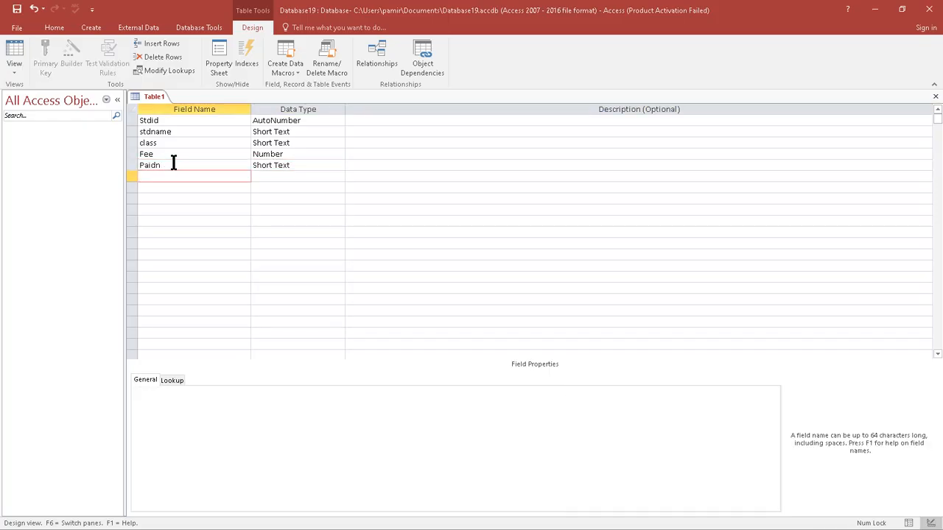
pyautogui.press('Up')
pyautogui.press('BackSpace')
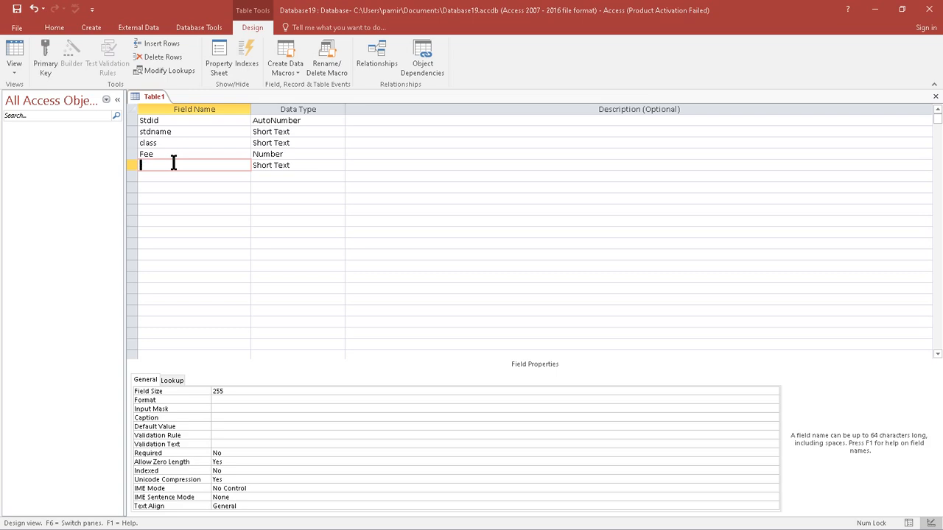
pyautogui.press('capslock')
pyautogui.write('P')
pyautogui.press('capslock')
pyautogui.write('aid')
pyautogui.press('Down')
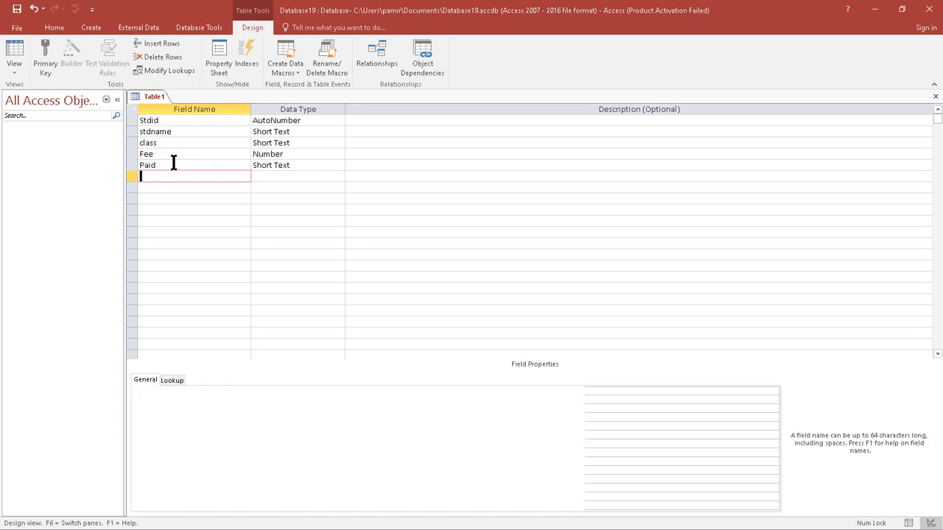
# - Add a field named Balance below Paid
pyautogui.press('capslock')
pyautogui.write('B')
pyautogui.press('capslock')
pyautogui.write('alacn')
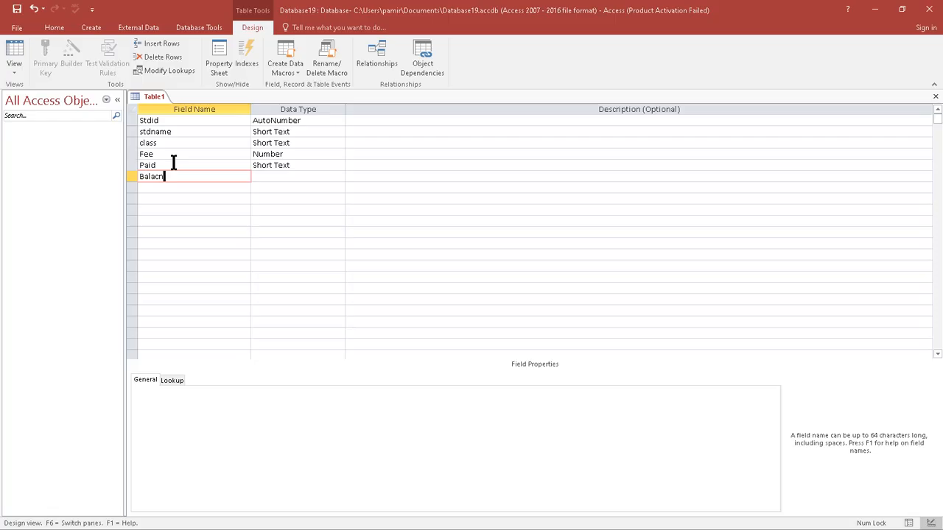
pyautogui.write('e')
pyautogui.press('BackSpace')
pyautogui.press('BackSpace')
pyautogui.press('BackSpace')
pyautogui.write('nce')
pyautogui.press('Tab')
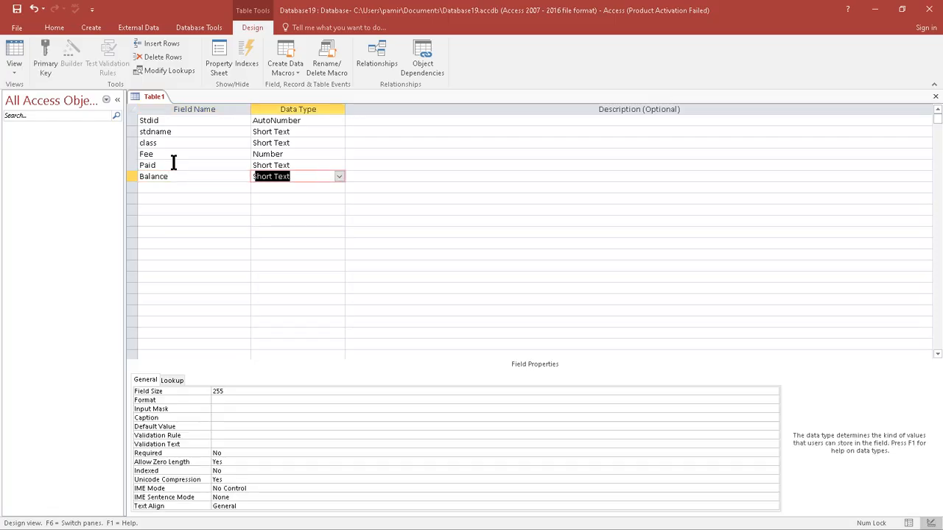
# - Set the data type of both the Balance and Paid fields to Number
pyautogui.write('number')
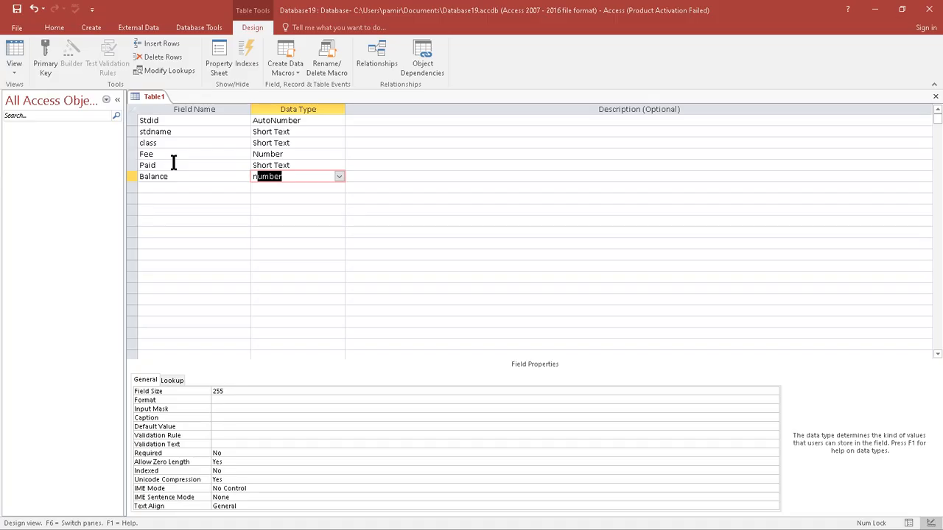
pyautogui.press('Up')
pyautogui.write('n')
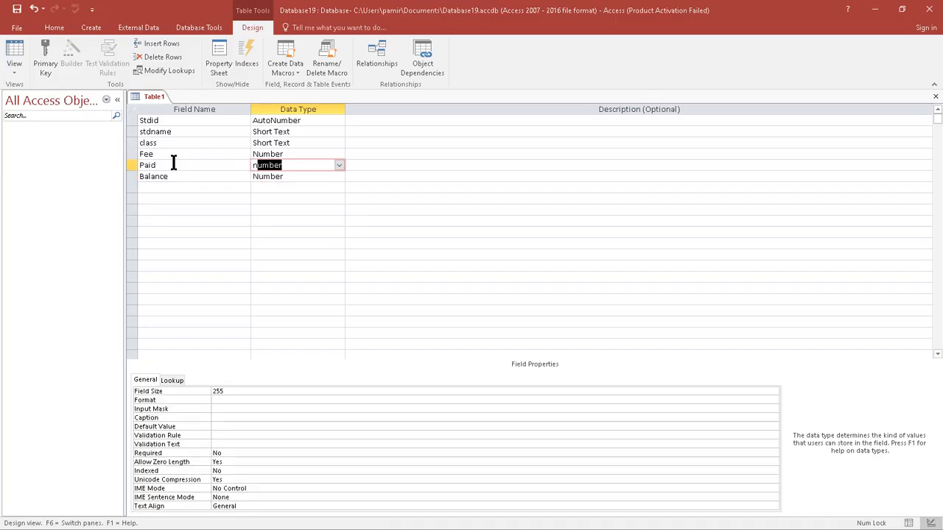
# - Save the table as "std table", accepting an automatically defined primary key, and close it
pyautogui.click(16, 9)
pyautogui.write('std e')
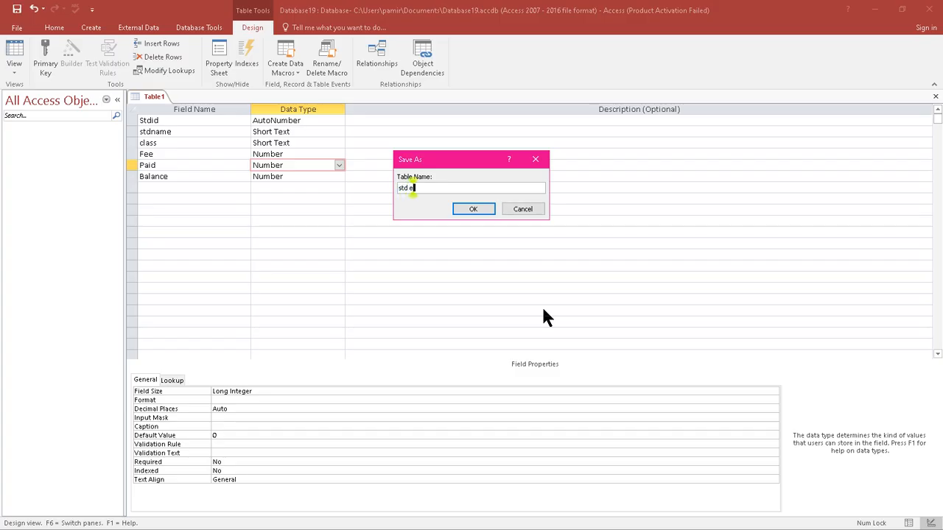
pyautogui.press('BackSpace')
pyautogui.write('table')
pyautogui.press('Return')
pyautogui.click(428, 315)
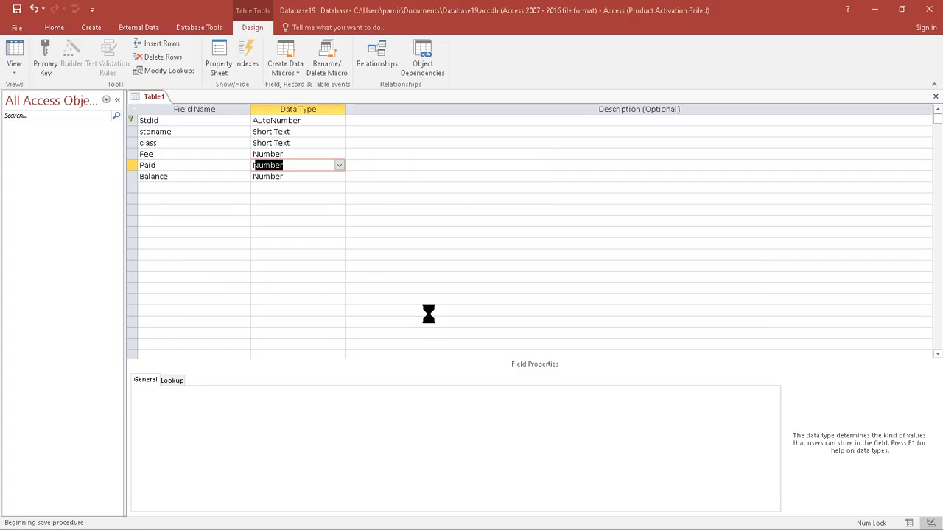
pyautogui.click(936, 96)
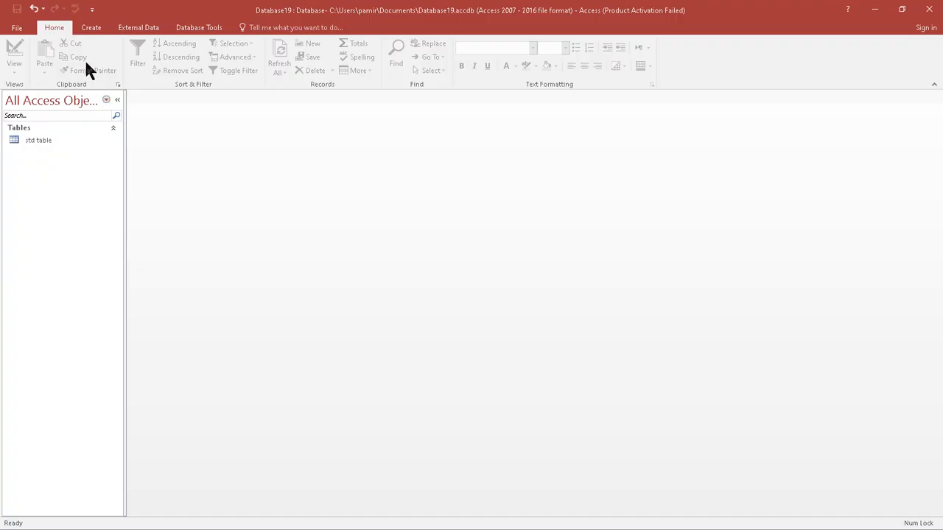
# - Generate an automatic form from std table and close it without saving
pyautogui.click(90, 29)
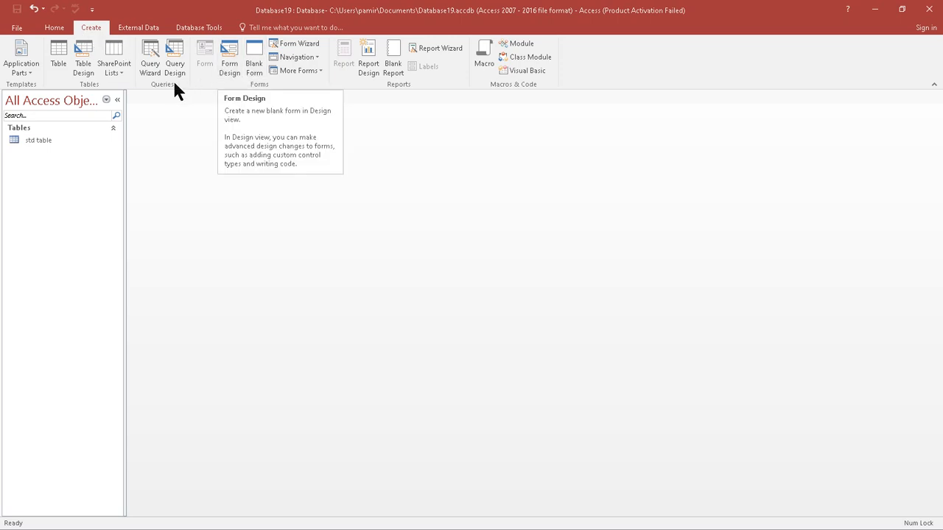
pyautogui.click(53, 141)
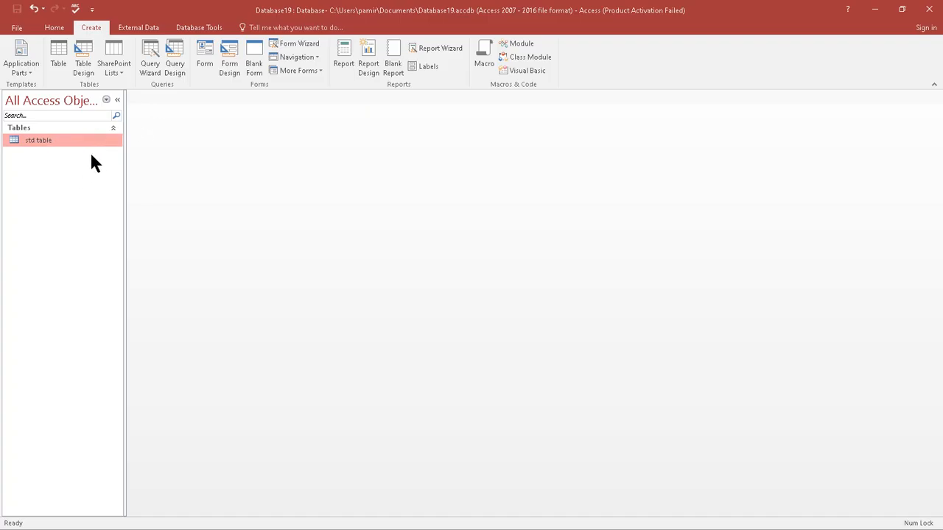
pyautogui.click(204, 65)
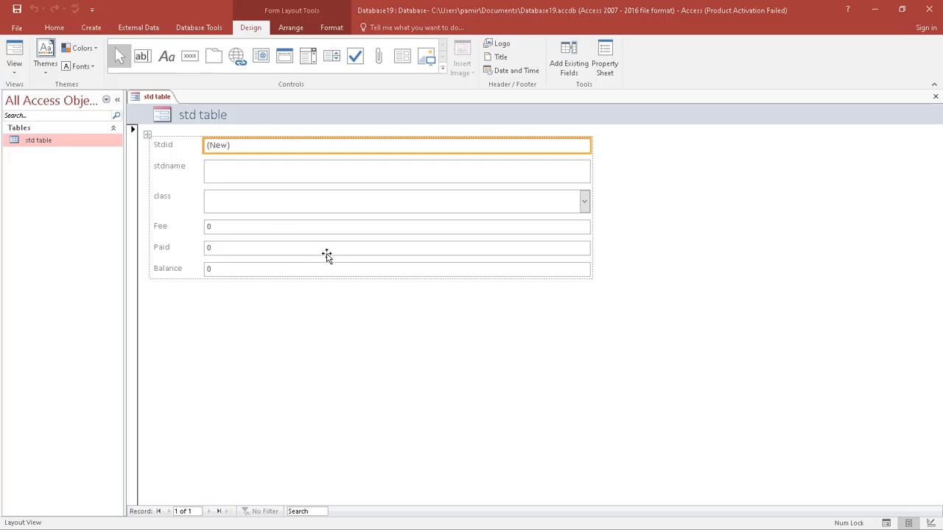
pyautogui.click(935, 96)
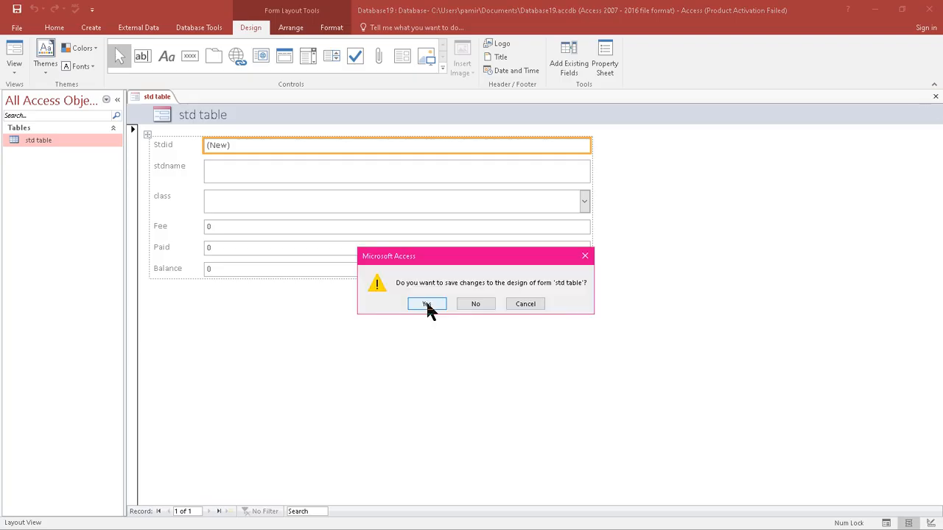
pyautogui.click(475, 304)
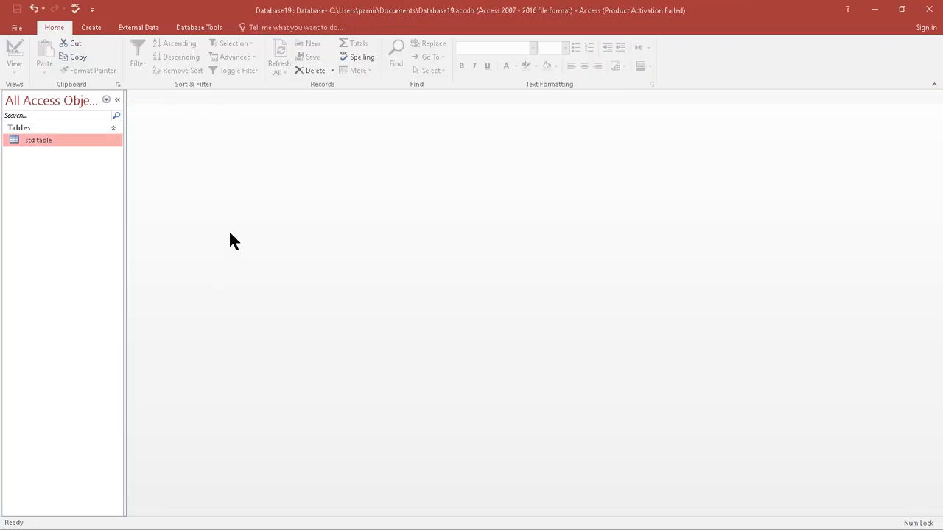
# - Create a blank form in Design view and show all tables in its list of existing fields
pyautogui.click(92, 28)
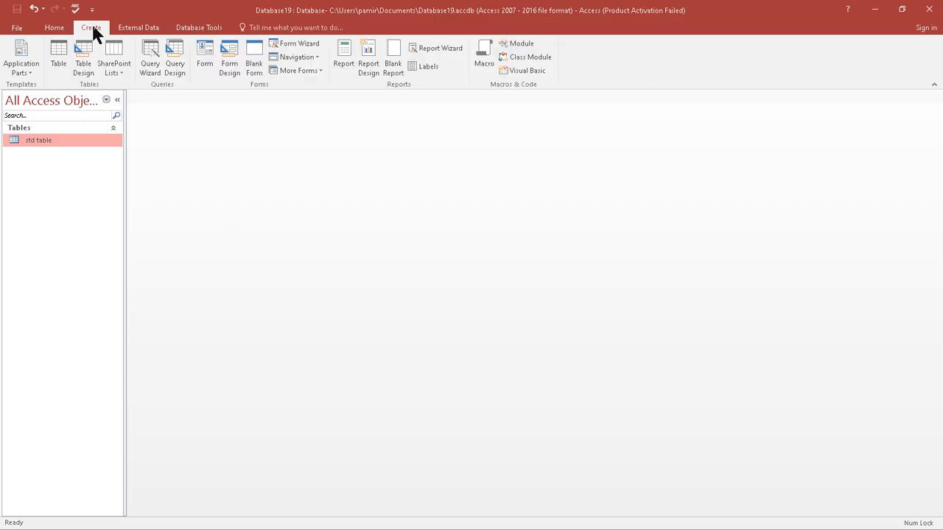
pyautogui.click(236, 62)
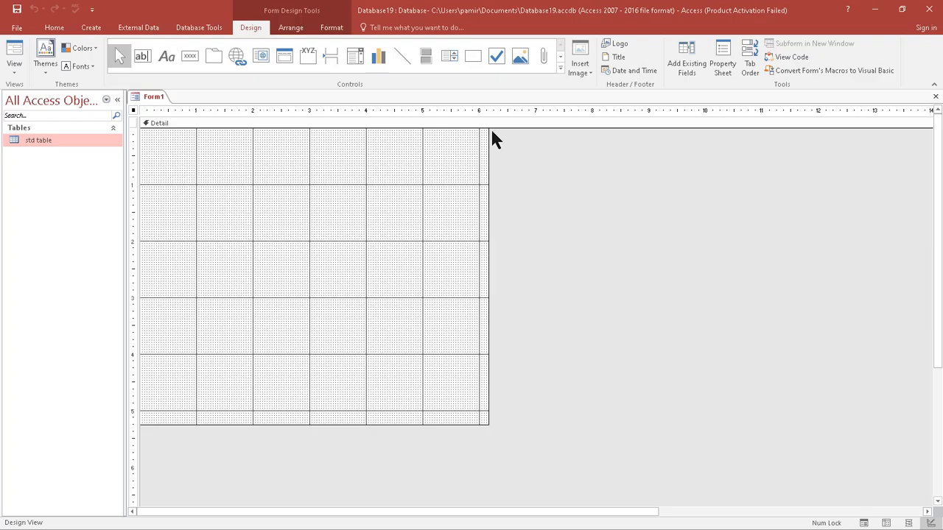
pyautogui.click(685, 70)
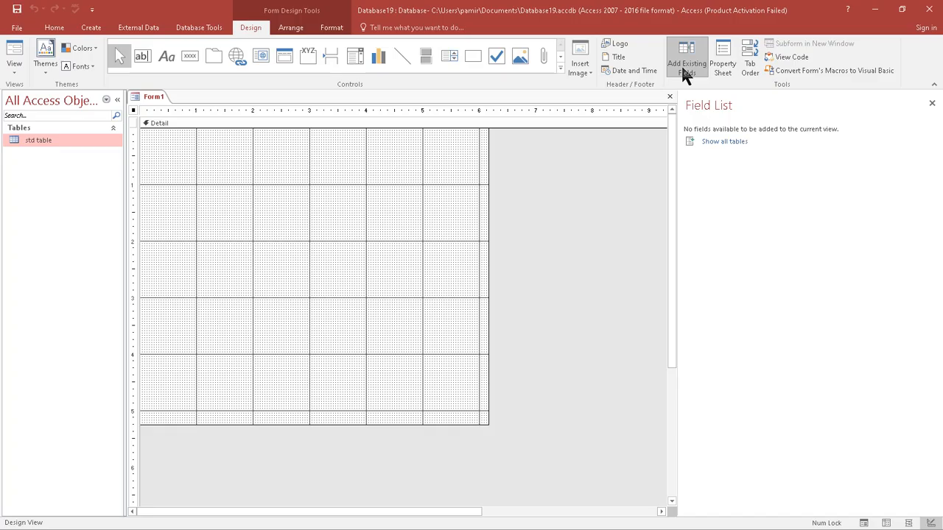
pyautogui.click(726, 142)
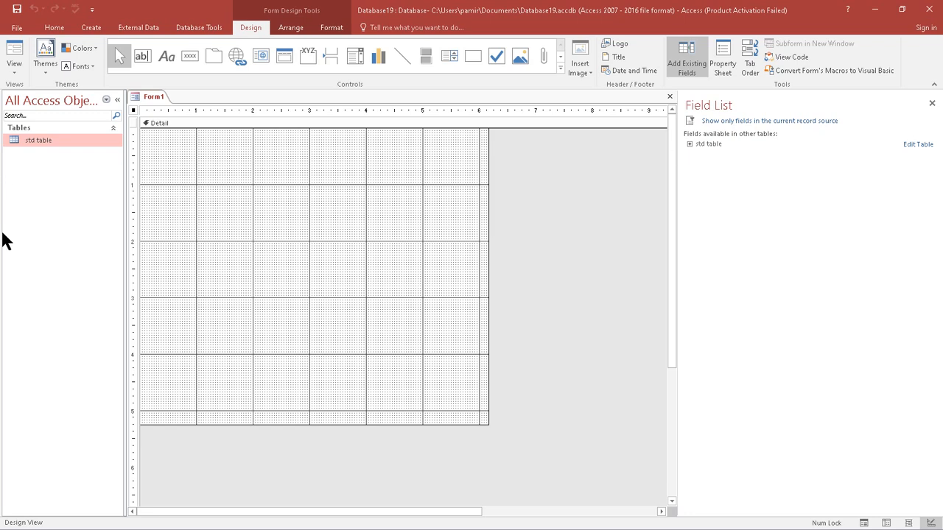
# - Place the Stdid, stdname, class, Fee, Paid and Balance fields of std table one below another on the form
pyautogui.click(689, 145)
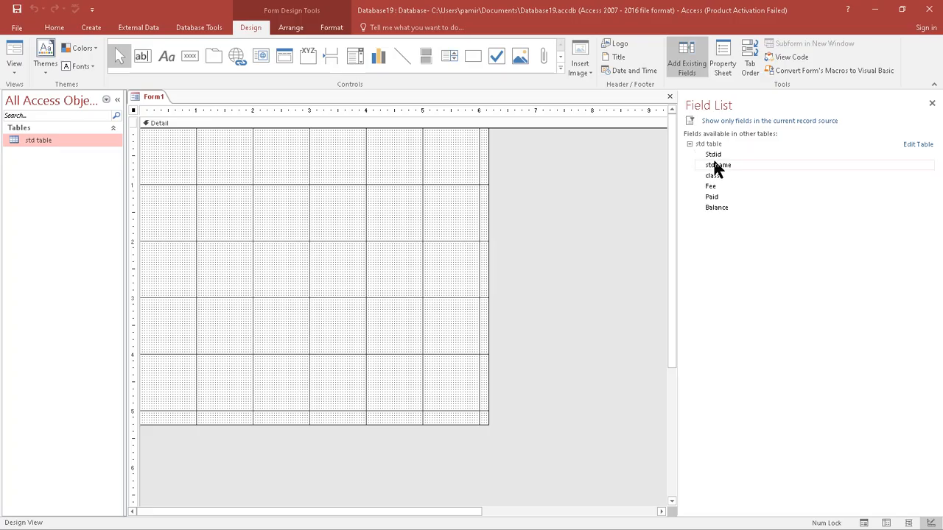
pyautogui.click(711, 155)
pyautogui.moveTo(711, 157); pyautogui.dragTo(222, 155)
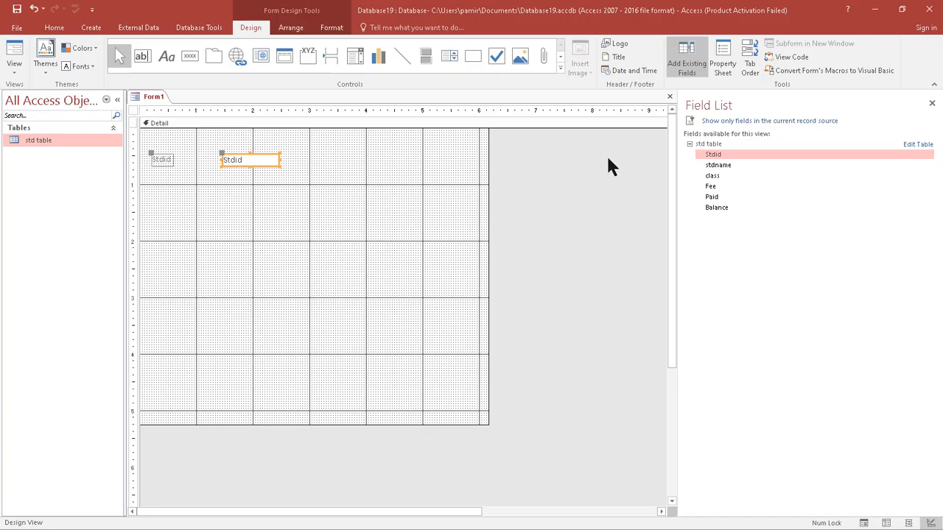
pyautogui.moveTo(717, 164); pyautogui.dragTo(225, 181)
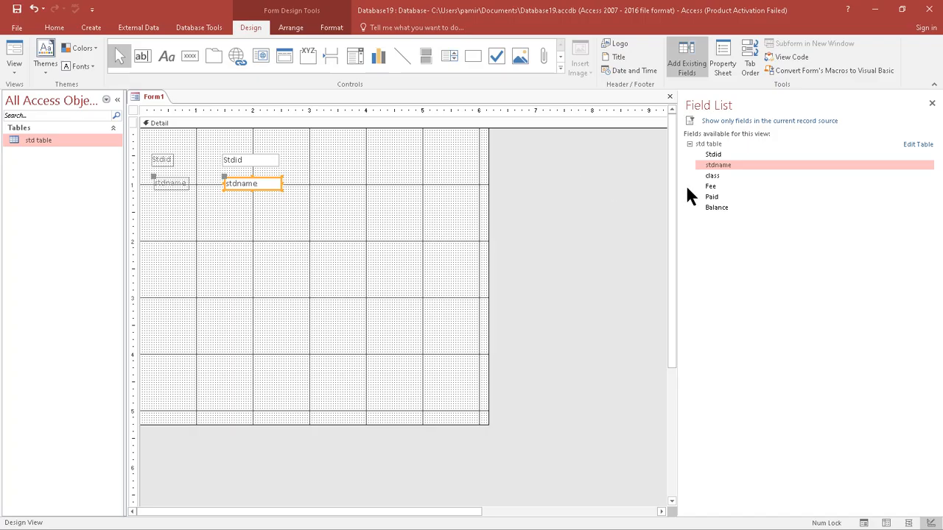
pyautogui.moveTo(718, 176); pyautogui.dragTo(225, 207)
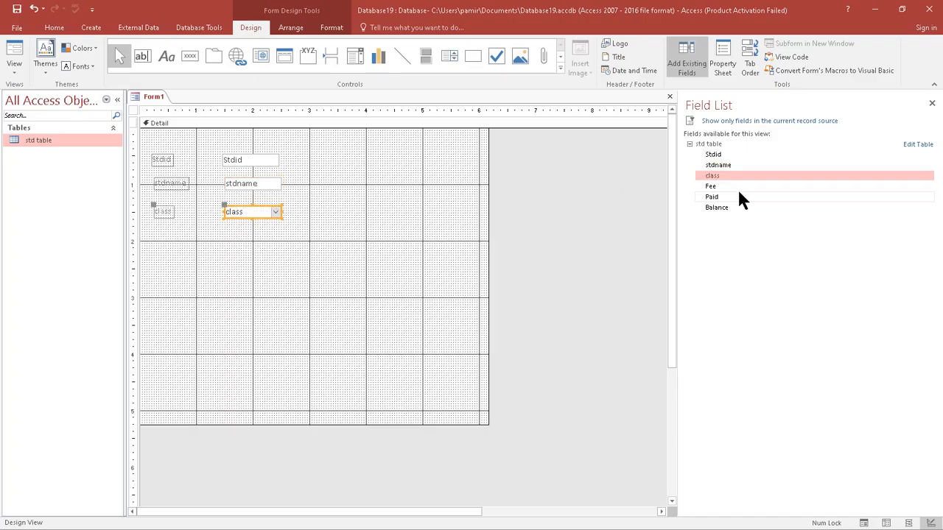
pyautogui.moveTo(715, 186); pyautogui.dragTo(227, 236)
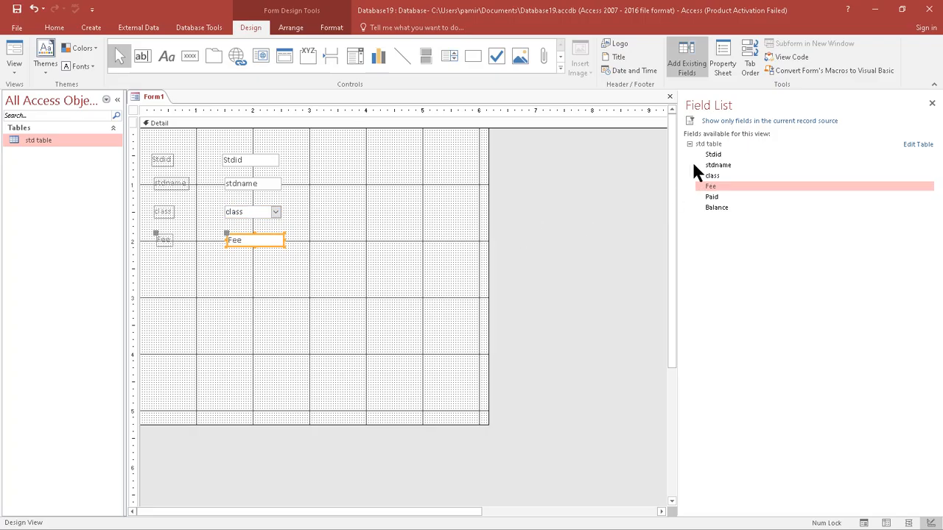
pyautogui.moveTo(711, 196); pyautogui.dragTo(229, 261)
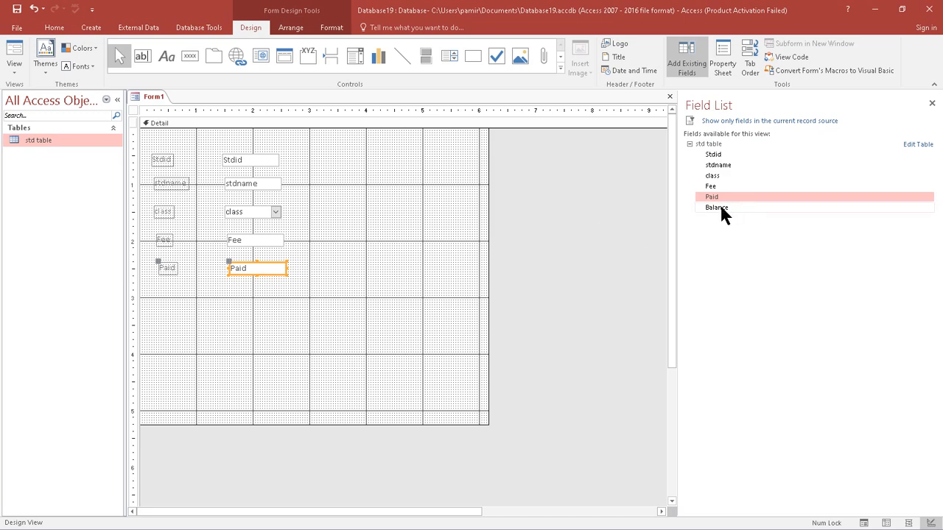
pyautogui.moveTo(719, 205); pyautogui.dragTo(228, 287)
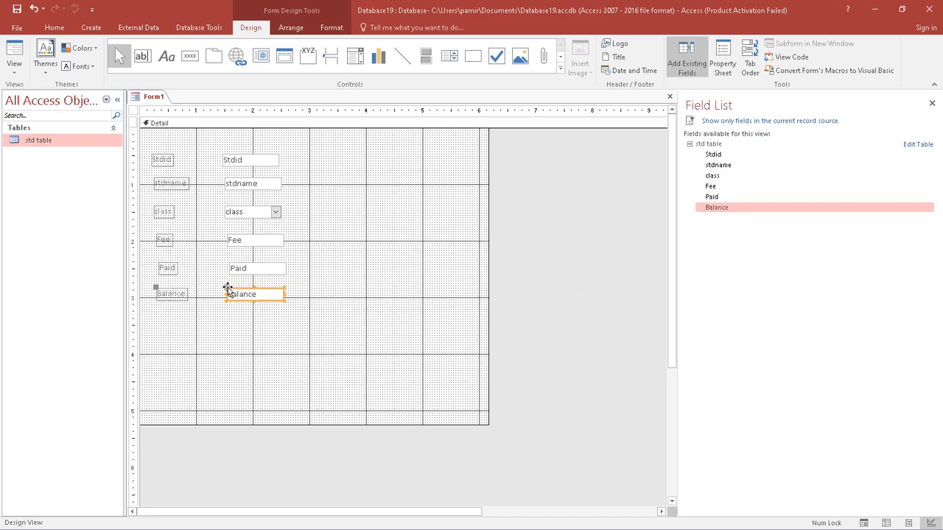
# - Hide the list of existing fields and close the form, saving it as "std entry for,"
pyautogui.click(932, 104)
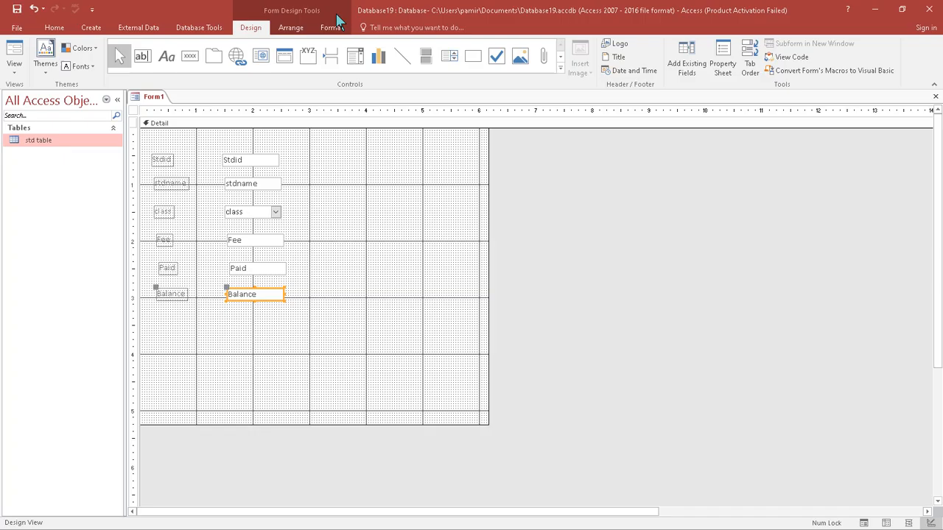
pyautogui.click(936, 97)
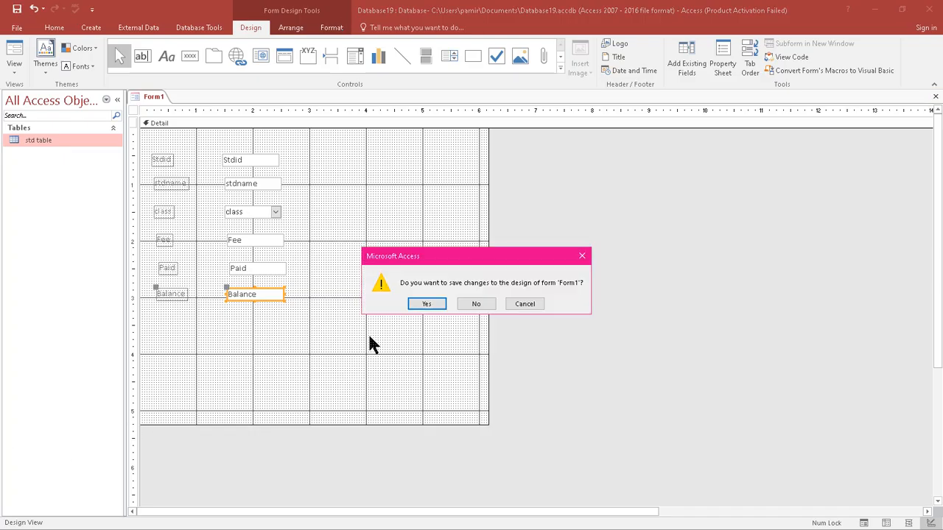
pyautogui.click(423, 304)
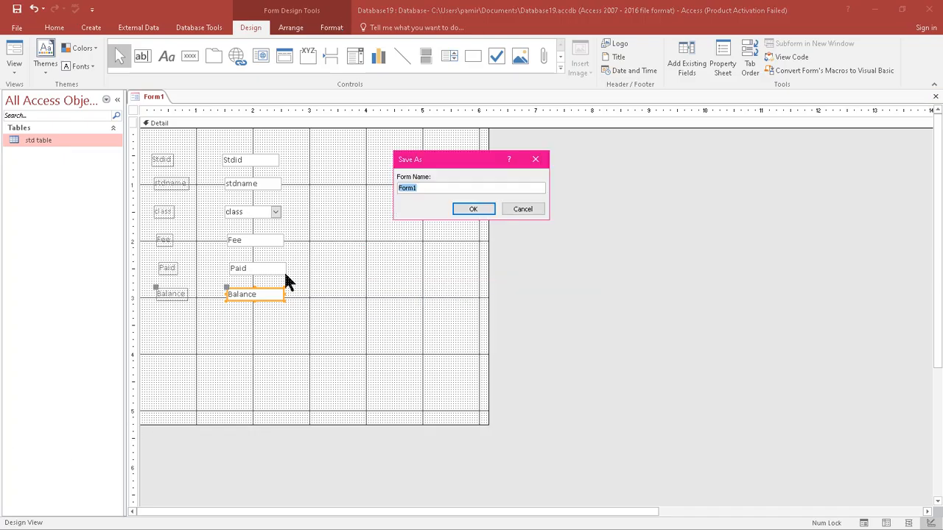
pyautogui.write('std entry for,')
pyautogui.press('Return')
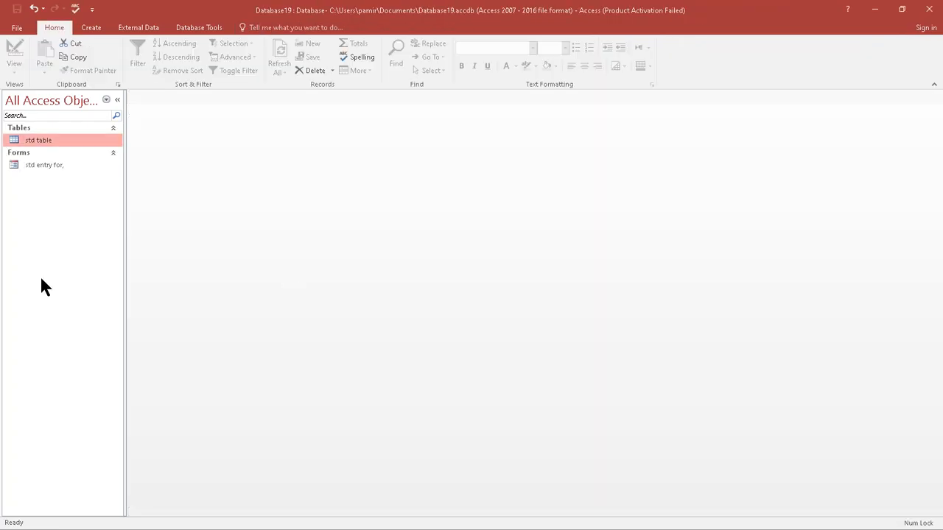
# - Rename the saved form as "std entry form"
pyautogui.rightClick(57, 167)
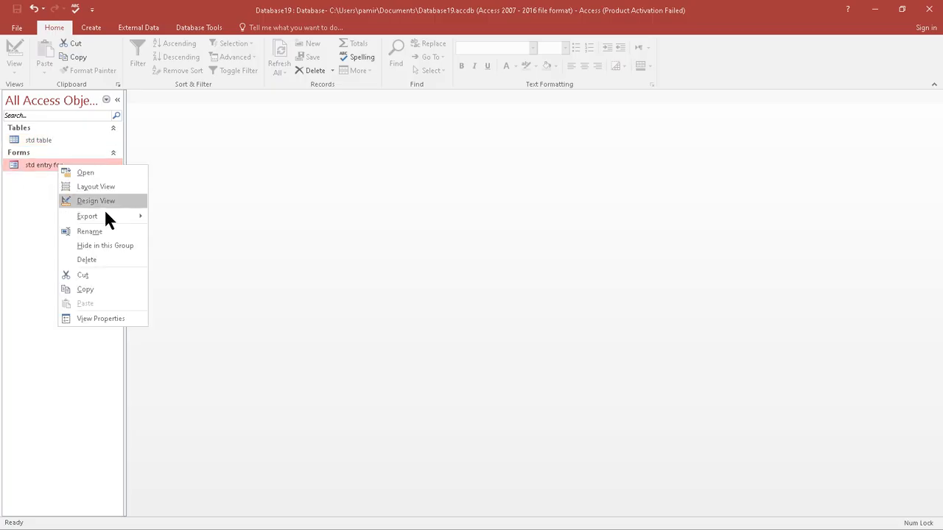
pyautogui.click(93, 230)
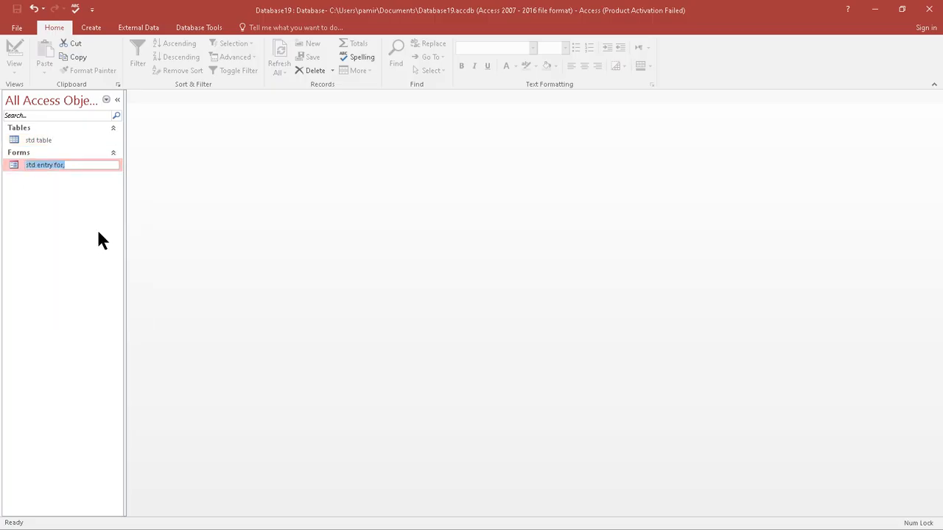
pyautogui.click(72, 165)
pyautogui.press('BackSpace')
pyautogui.write('m')
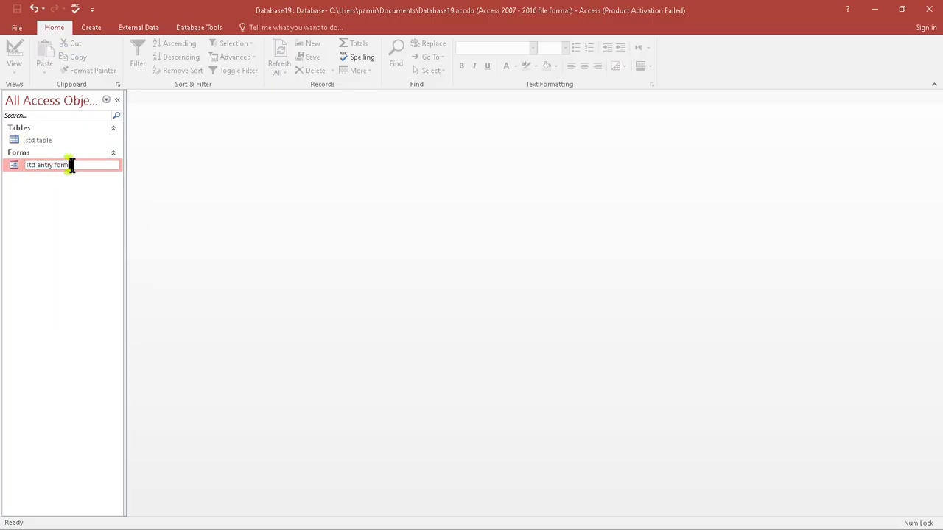
pyautogui.press('Return')
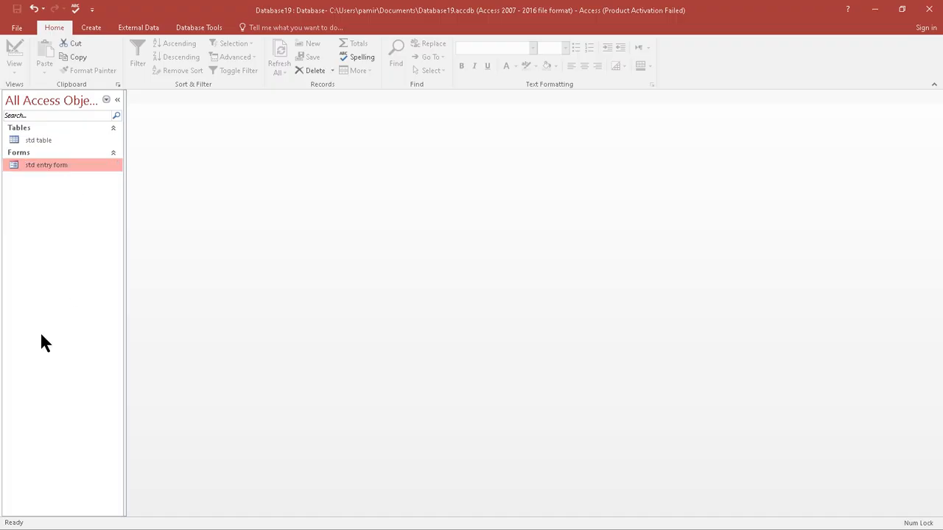
# - Start the Form Wizard on std table and add all six fields, Stdid through Balance, to the selected fields
pyautogui.click(41, 138)
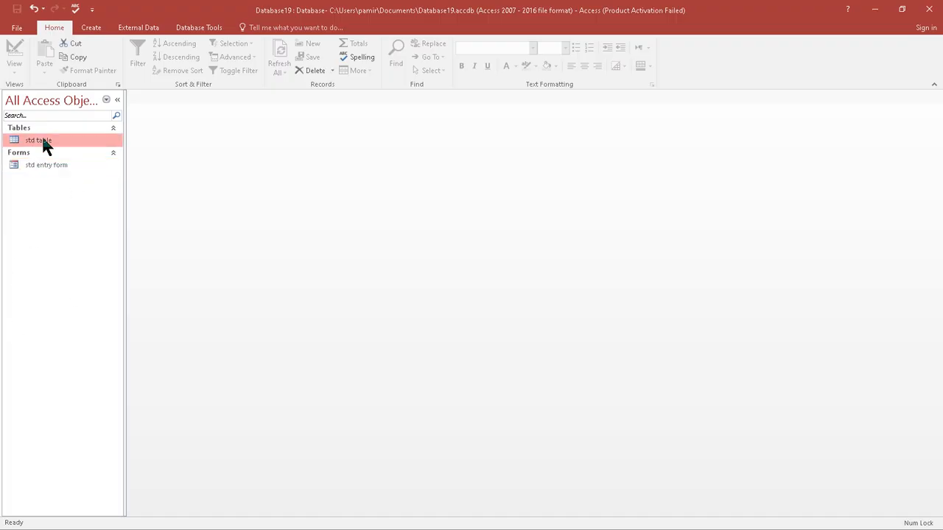
pyautogui.click(91, 27)
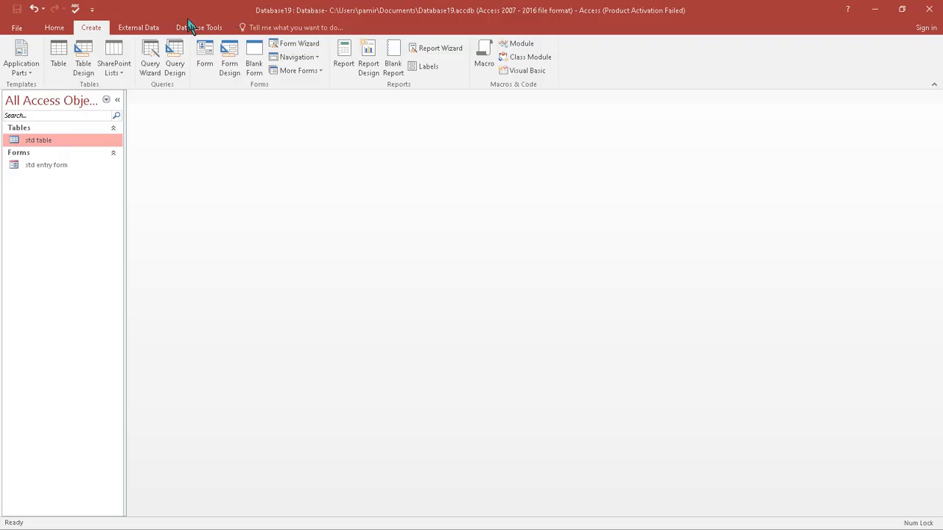
pyautogui.click(291, 45)
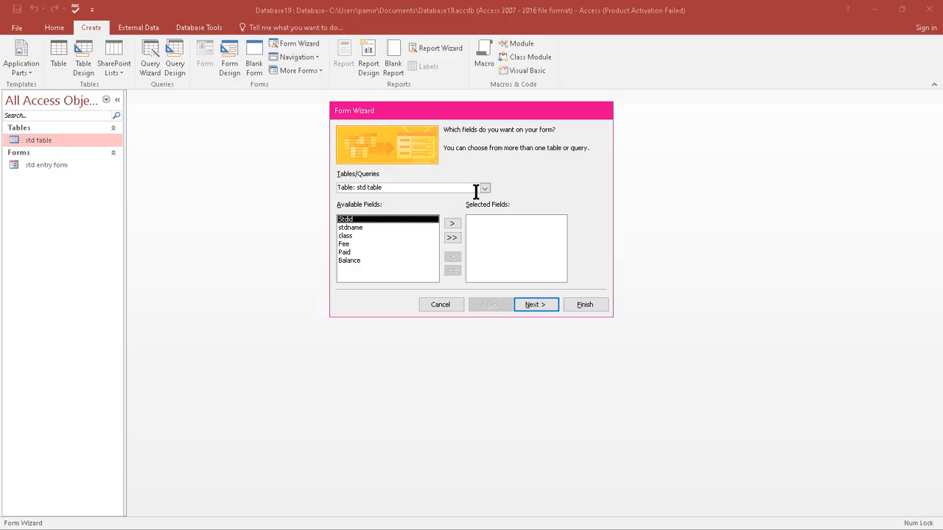
pyautogui.click(452, 225)
pyautogui.click(452, 225)
pyautogui.click(452, 226)
pyautogui.click(452, 225)
pyautogui.click(452, 225)
pyautogui.click(452, 225)
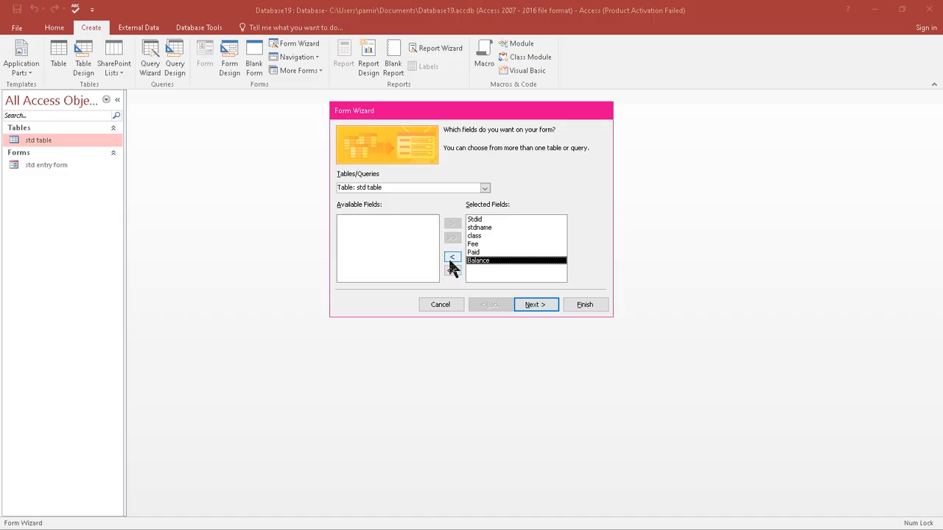
pyautogui.click(452, 258)
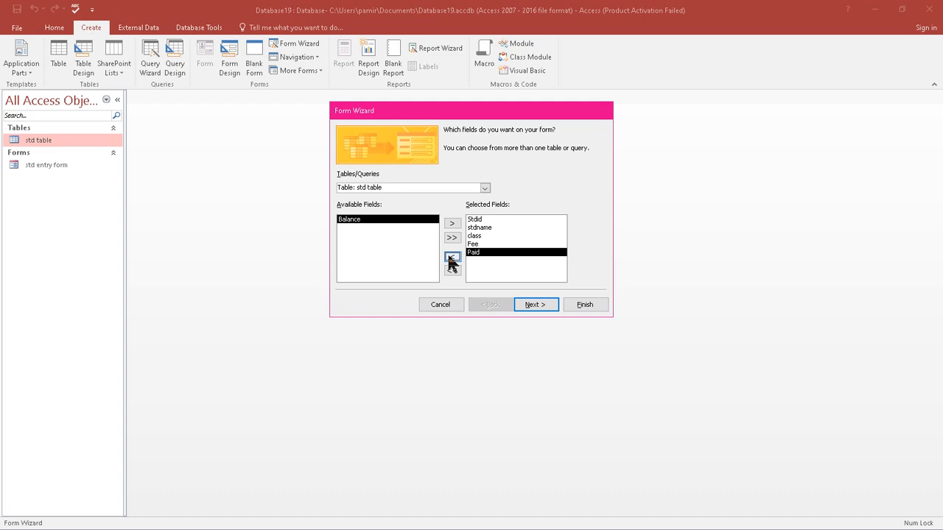
pyautogui.click(451, 224)
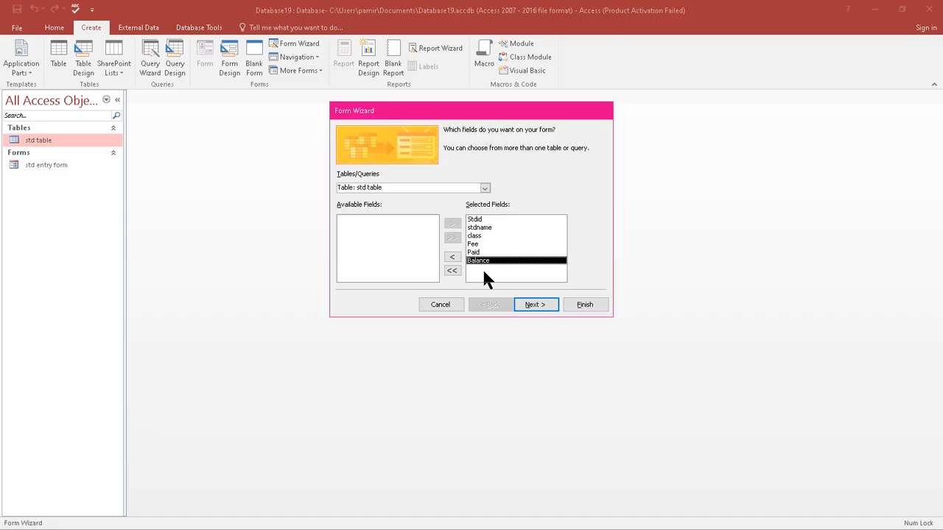
# - Choose the Columnar layout in the wizard and finish the form with the suggested title
pyautogui.click(534, 304)
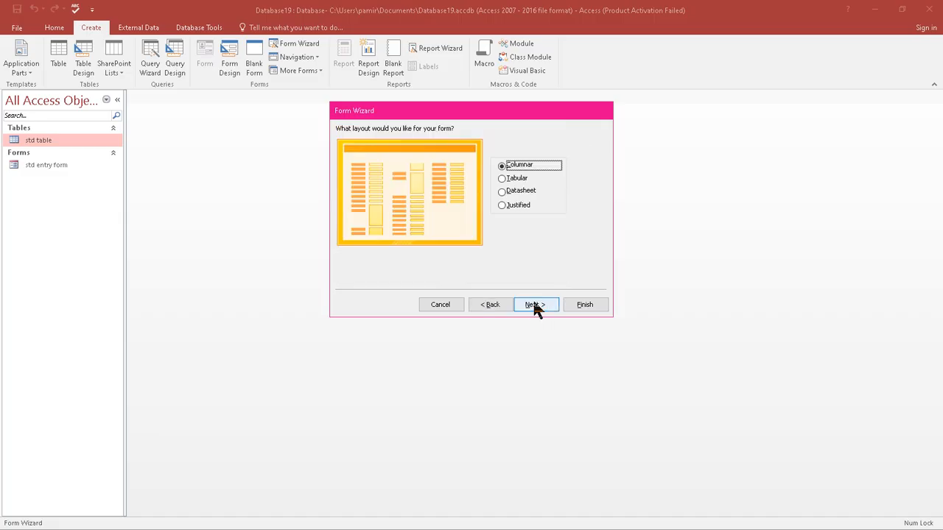
pyautogui.click(513, 183)
pyautogui.click(511, 169)
pyautogui.click(538, 308)
pyautogui.click(584, 305)
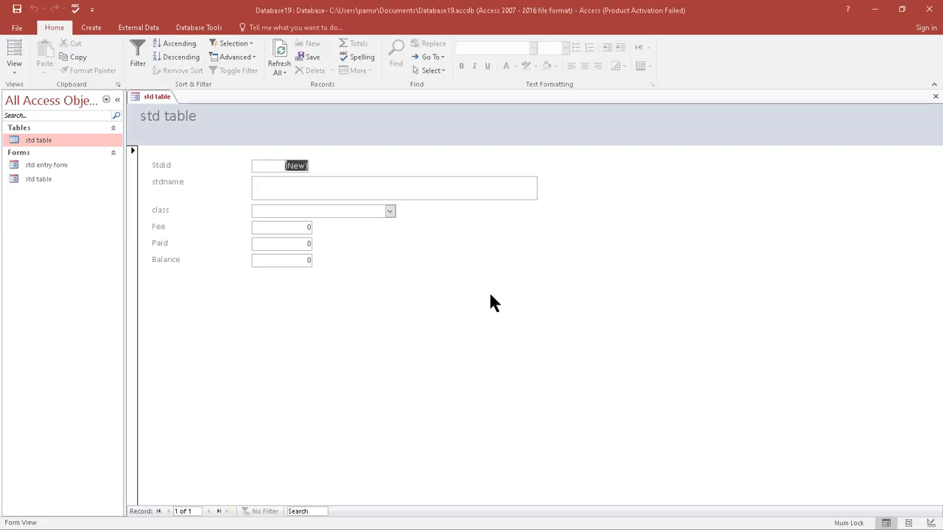
# - Open the new form in Design view and narrow the stdname text box to about 1.3 inches
pyautogui.click(13, 70)
pyautogui.click(41, 134)
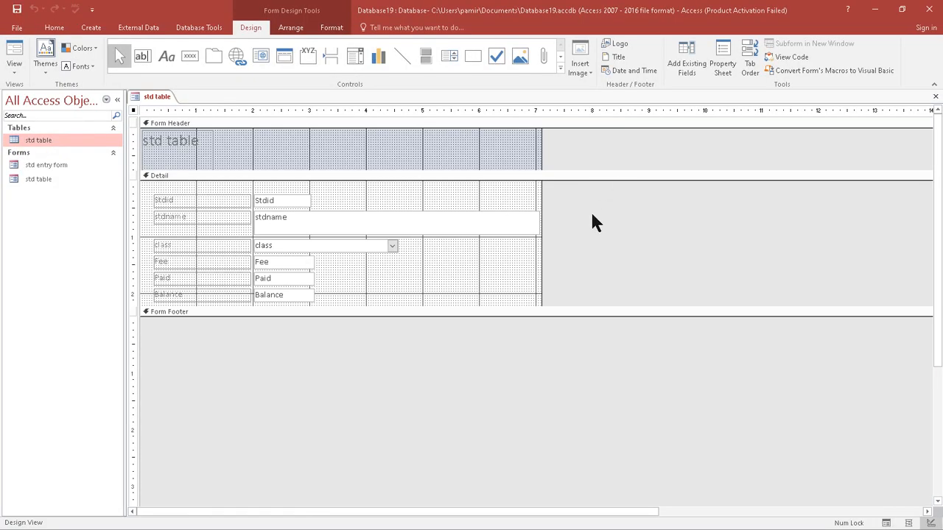
pyautogui.click(516, 227)
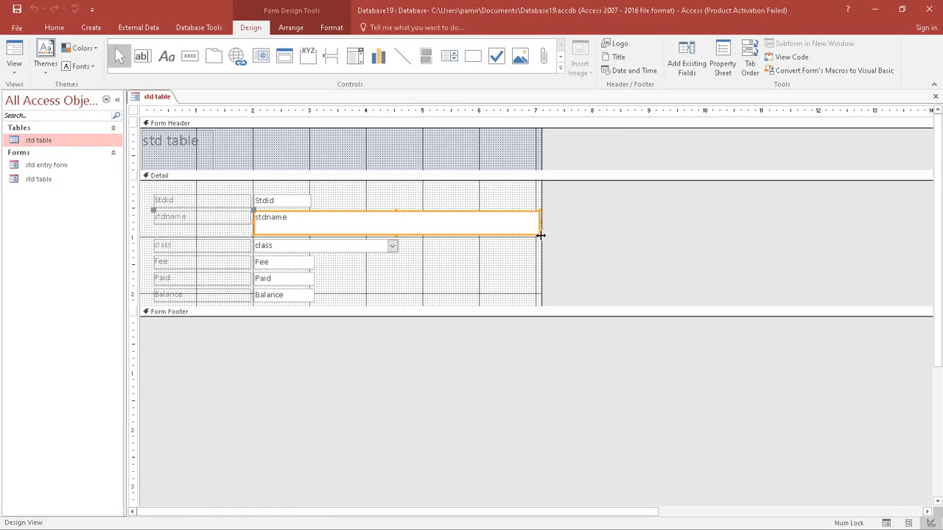
pyautogui.moveTo(539, 235); pyautogui.dragTo(325, 231)
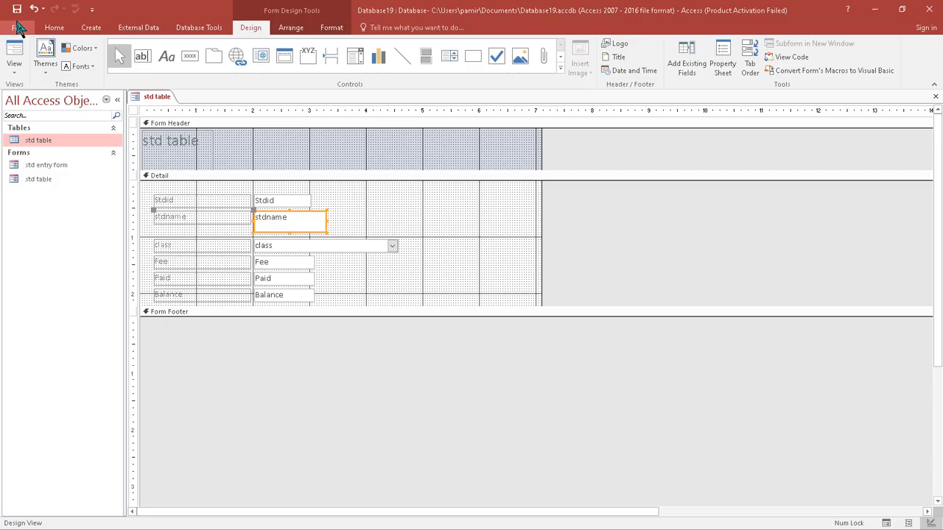
# - Return to Form view, enter a student's name in stdname and choose level1 as the class
pyautogui.click(15, 73)
pyautogui.click(46, 95)
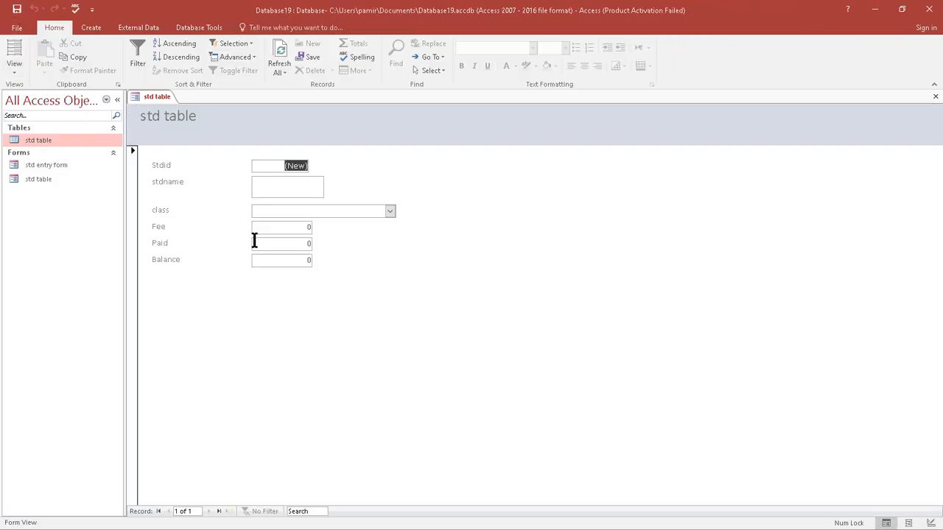
pyautogui.click(285, 189)
pyautogui.write('jawad')
pyautogui.press('Tab')
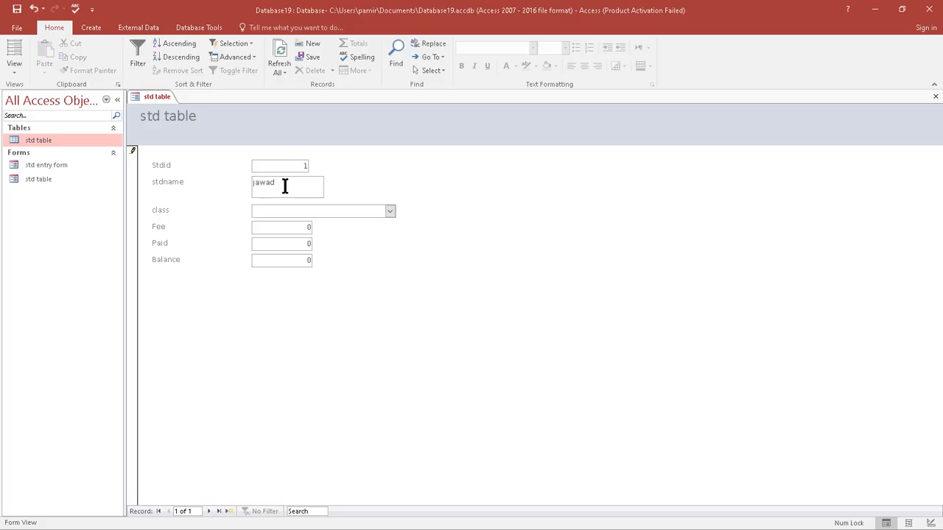
pyautogui.click(389, 211)
pyautogui.click(268, 236)
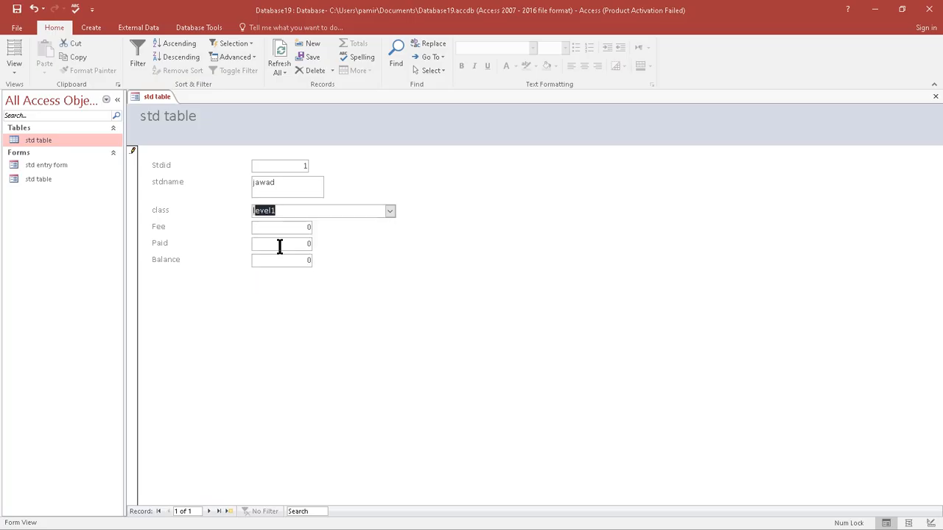
# - Enter a Fee of 5000 and a Paid amount of 2300 for the student record
pyautogui.press('Tab')
pyautogui.press('Tab')
pyautogui.press('Tab')
pyautogui.click(285, 223)
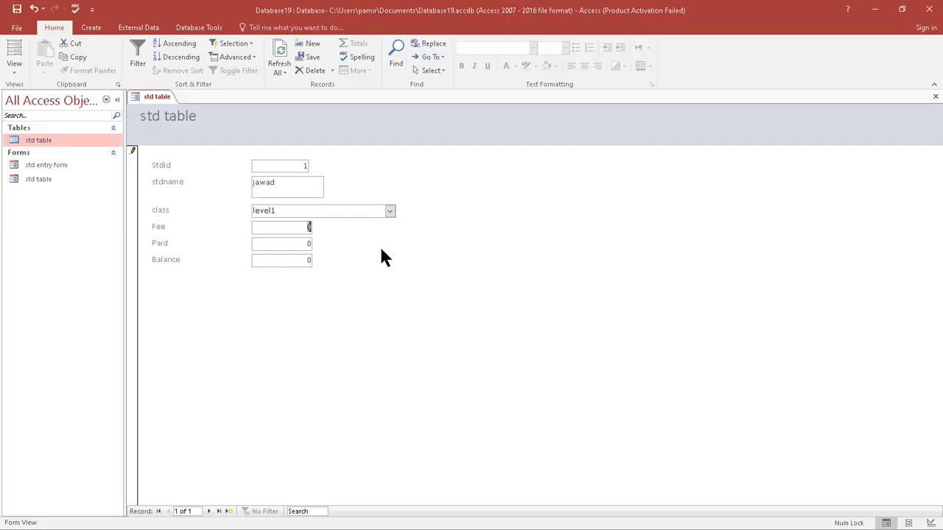
pyautogui.write('5000')
pyautogui.press('Tab')
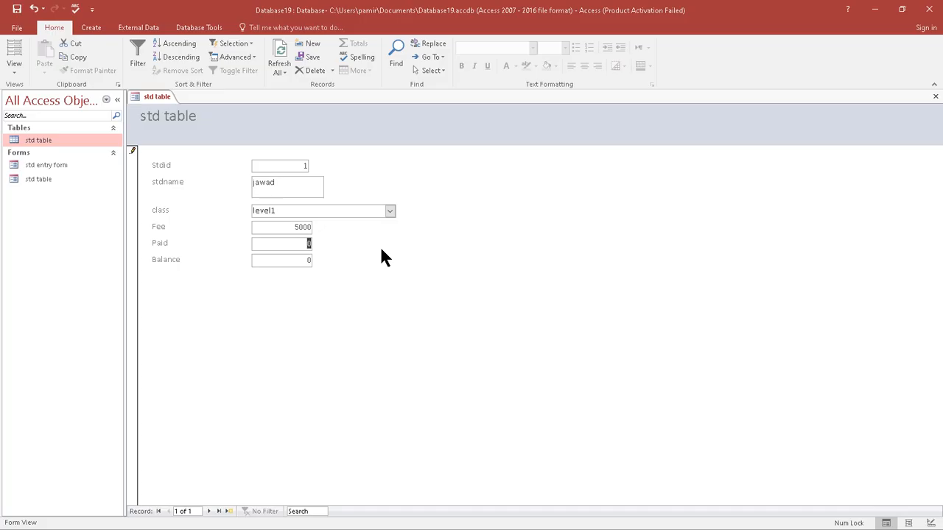
pyautogui.write('2300')
pyautogui.press('Tab')
# - Switch the form to Design view and replace the Balance text box's source with the expression =[fee]-[paid]
pyautogui.click(14, 71)
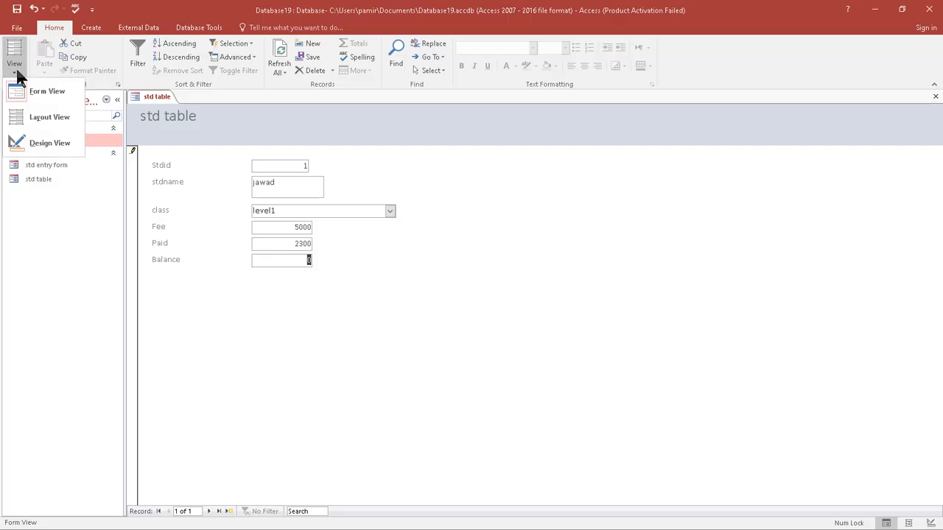
pyautogui.click(40, 143)
pyautogui.doubleClick(287, 295)
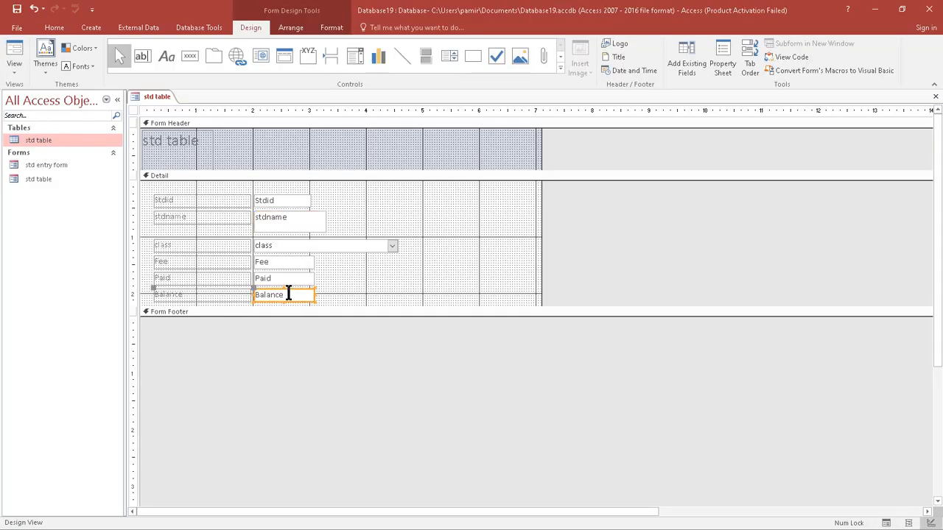
pyautogui.click(287, 295)
pyautogui.hotkey('ctrl', 'a')
pyautogui.press('BackSpace')
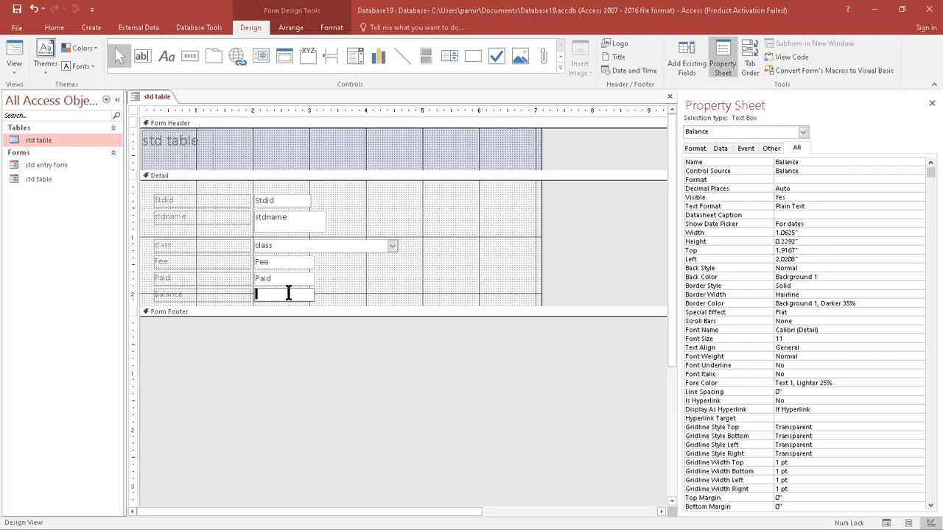
pyautogui.write('=[fee]')
pyautogui.write('-[pai')
pyautogui.write('d')
pyautogui.press('Return')
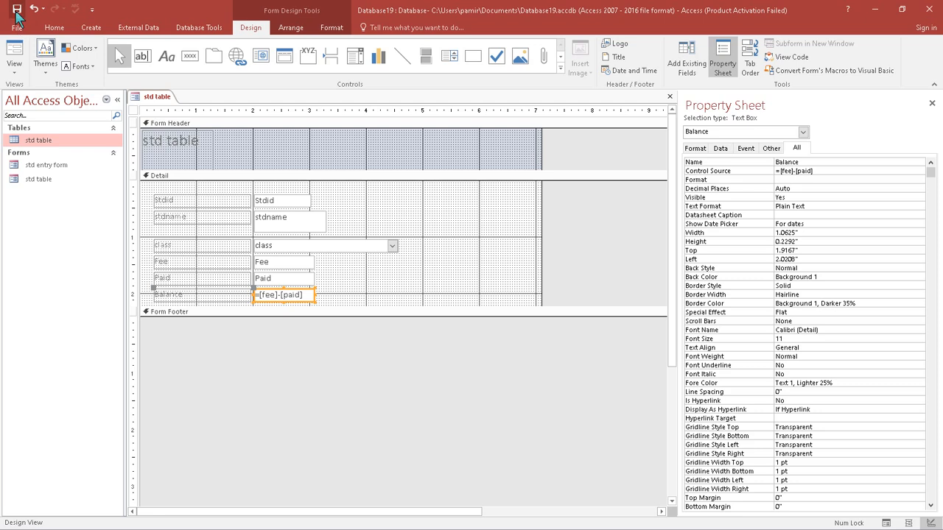
# - Return to Form view, start a new record, enter the student's name in stdname and choose con as the class
pyautogui.click(14, 68)
pyautogui.click(37, 89)
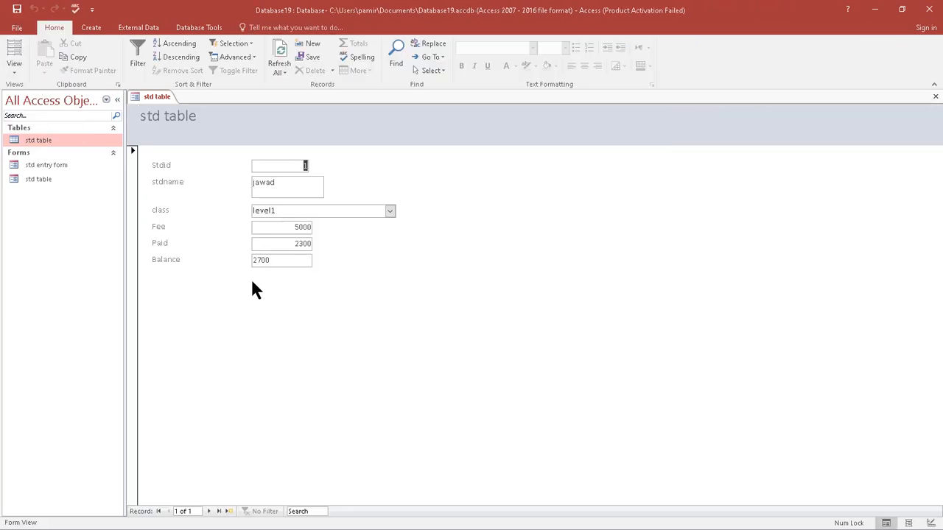
pyautogui.click(210, 513)
pyautogui.click(264, 193)
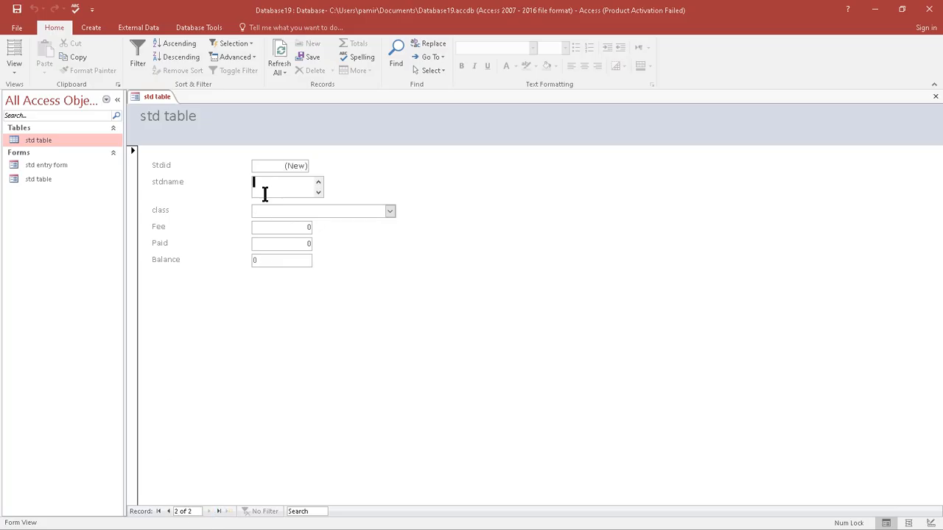
pyautogui.write('fawad')
pyautogui.press('Tab')
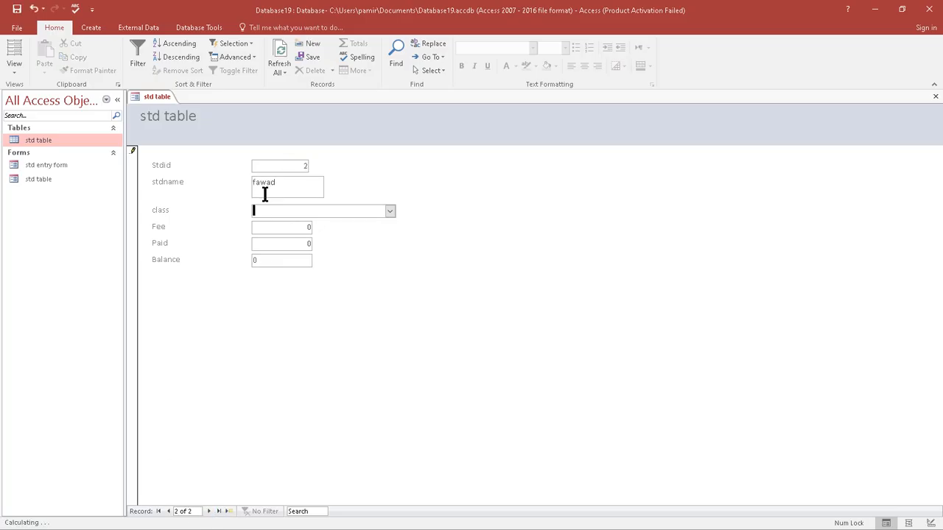
pyautogui.click(389, 211)
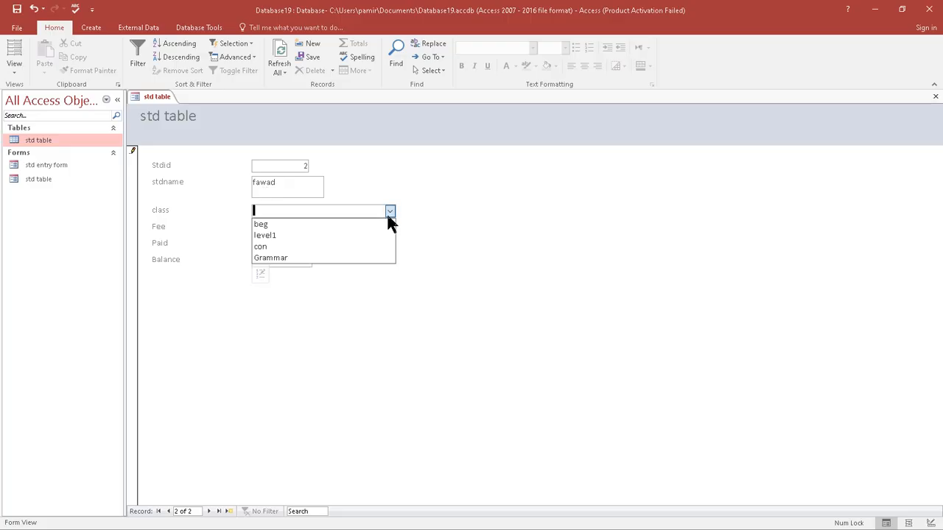
pyautogui.click(295, 252)
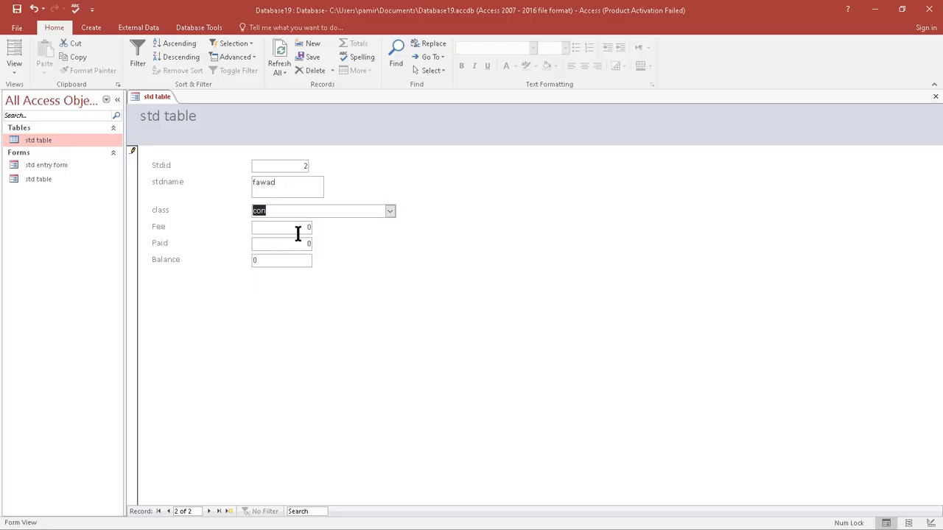
# - Enter a Fee of 8500 and a Paid amount of 8500 for the second student record
pyautogui.press('Tab')
pyautogui.write('8500')
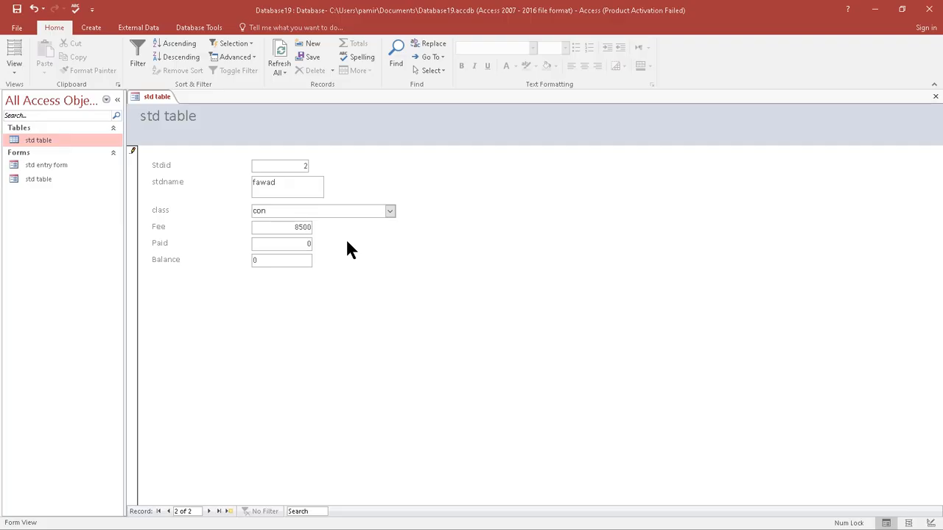
pyautogui.press('Tab')
pyautogui.write('8500')
pyautogui.press('Tab')
# - Start a third record, enter the student's name in stdname and choose level1 as the class
pyautogui.click(208, 511)
pyautogui.click(299, 189)
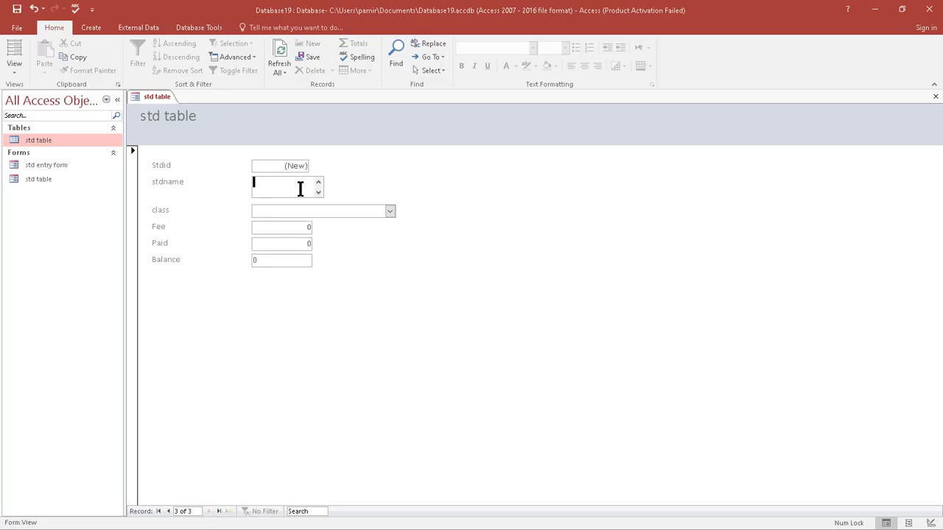
pyautogui.write('zahid')
pyautogui.press('Tab')
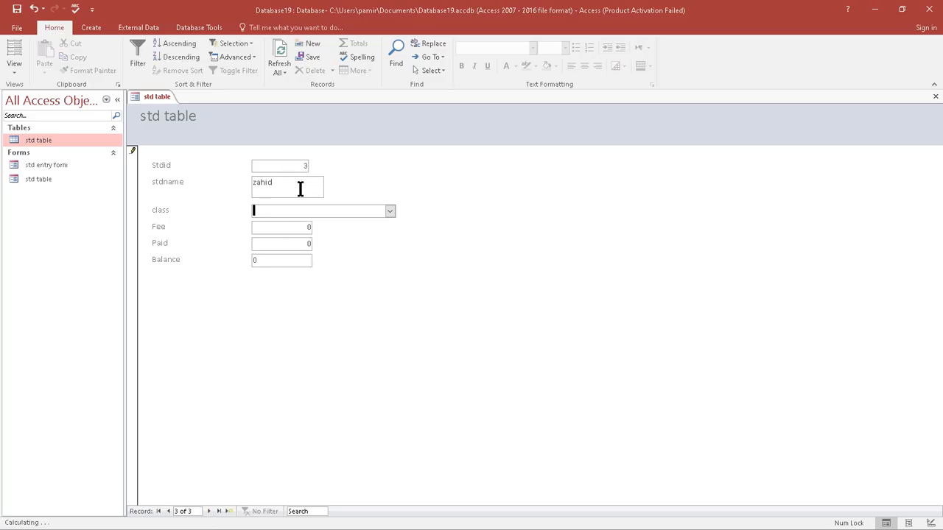
pyautogui.click(390, 211)
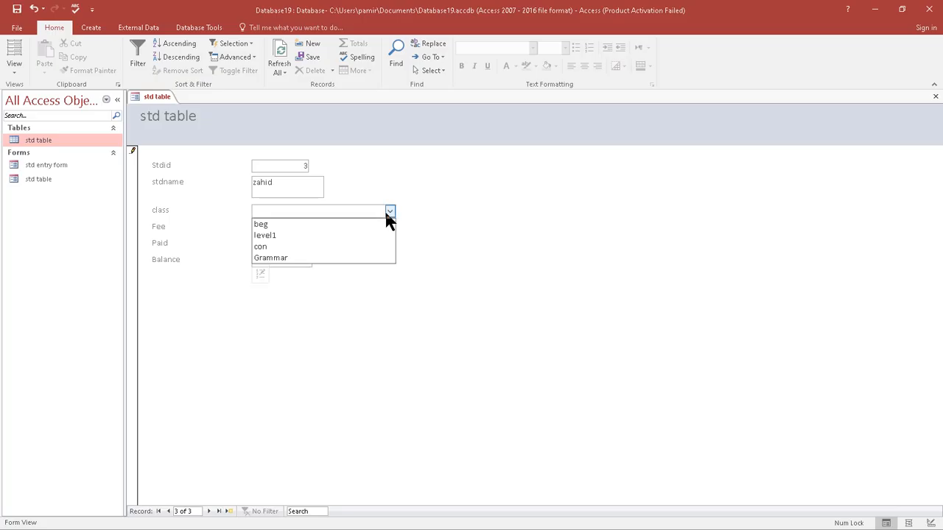
pyautogui.click(273, 236)
pyautogui.press('Tab')
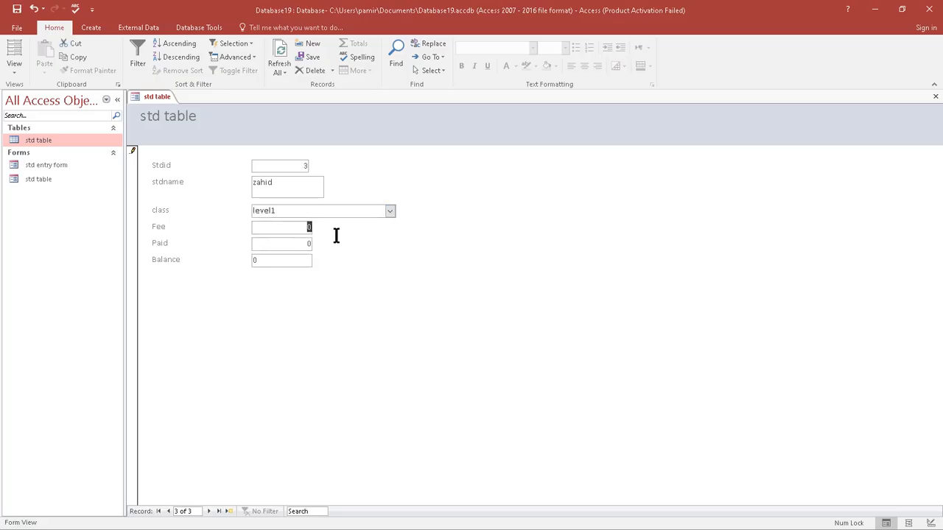
# - Enter a Fee of 5500 and a Paid amount of 3400 for the third student record
pyautogui.write('5500')
pyautogui.press('Tab')
pyautogui.write('3400')
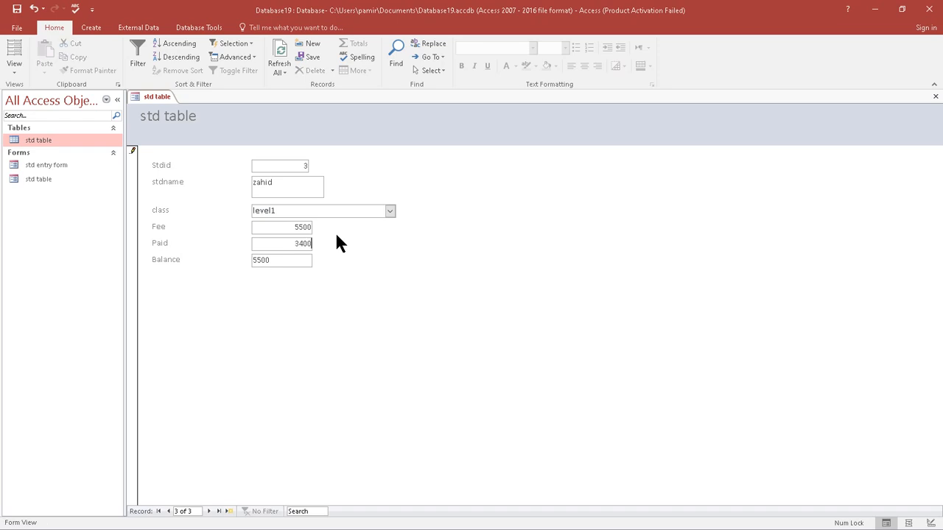
pyautogui.press('Tab')
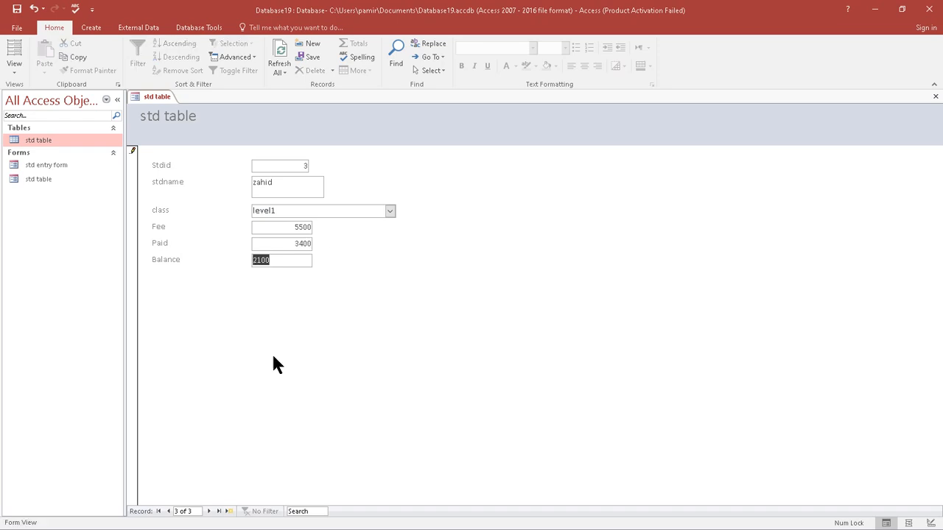
# - Browse back to the first student record and forward to a blank one, checking each calculated balance
pyautogui.click(208, 511)
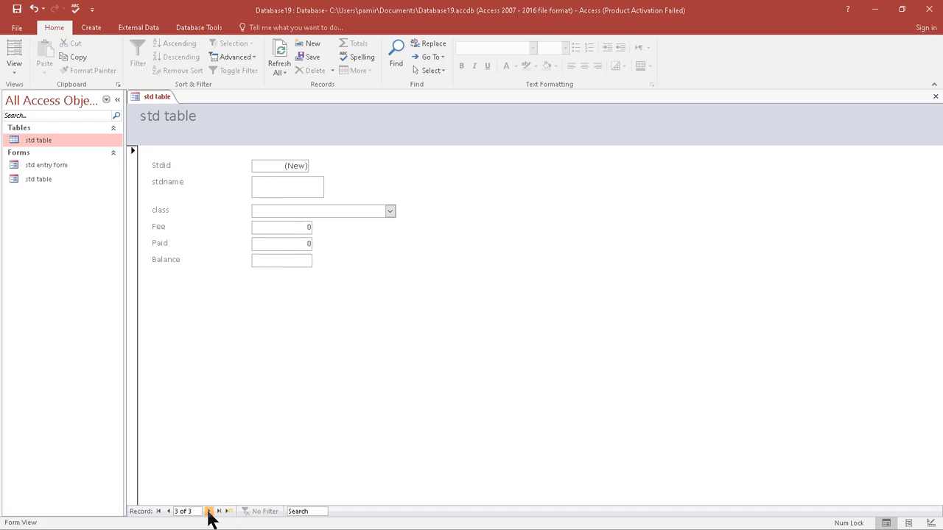
pyautogui.click(169, 511)
pyautogui.click(168, 511)
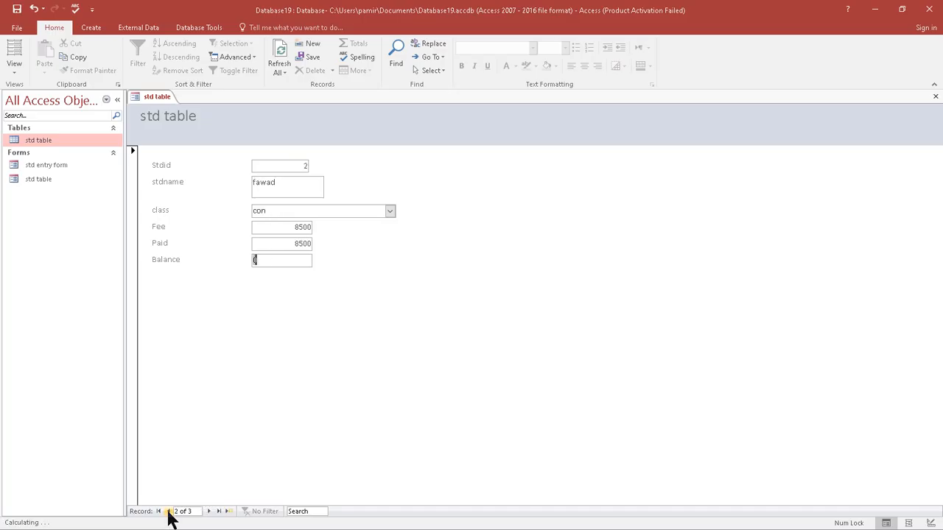
pyautogui.click(169, 511)
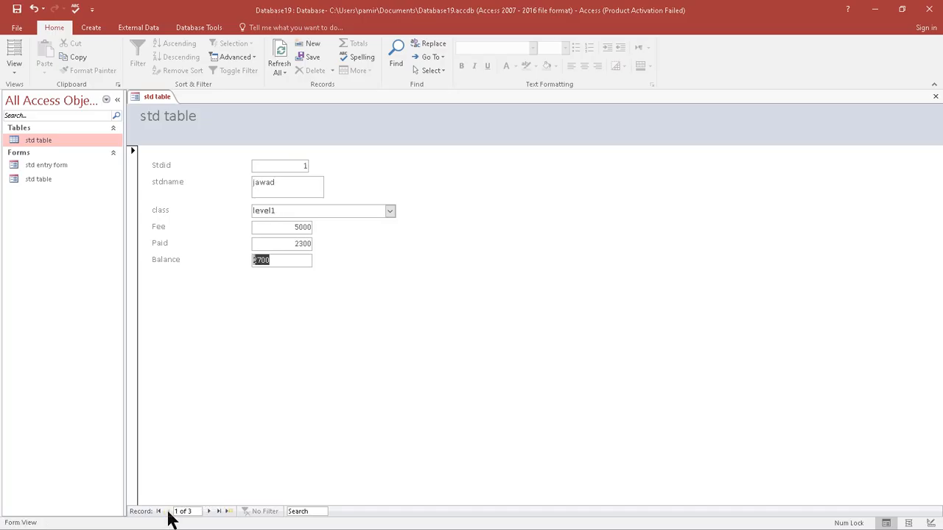
pyautogui.click(209, 511)
pyautogui.click(209, 511)
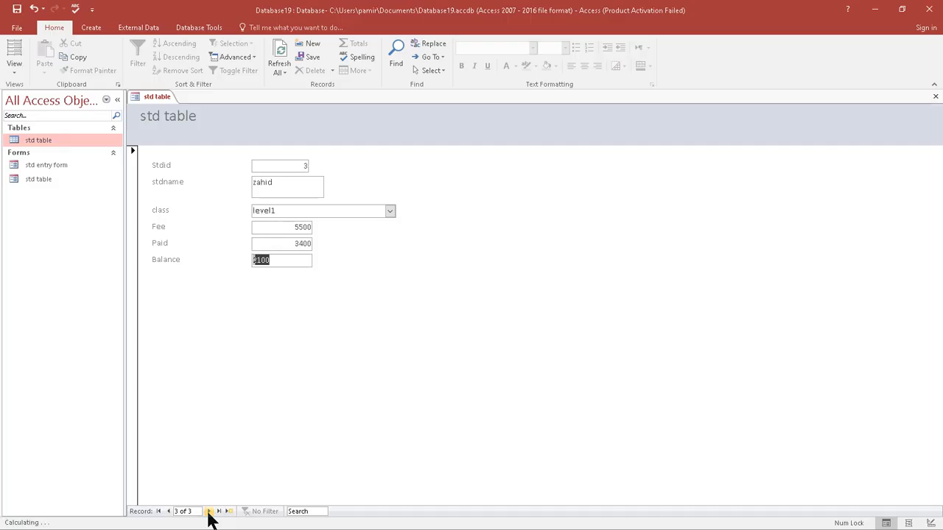
pyautogui.click(209, 513)
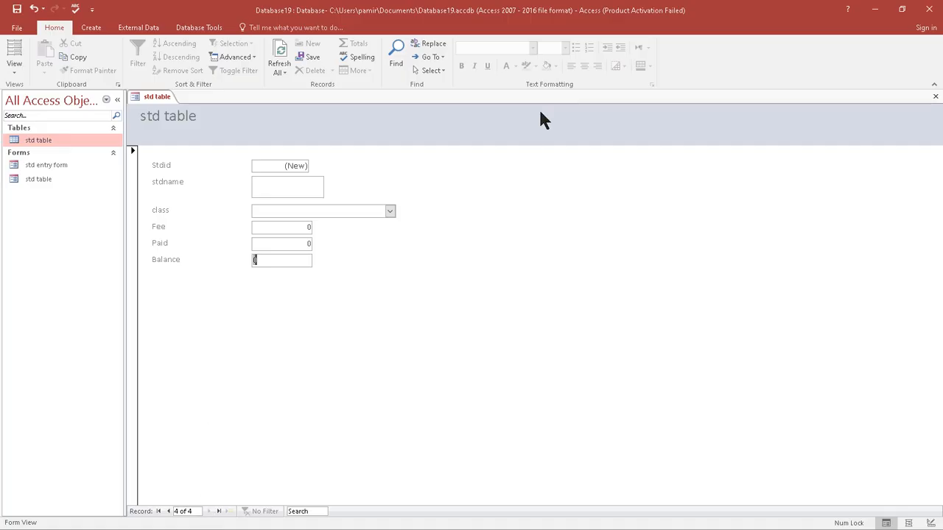
# - Close the form, reopen the std table datasheet and the std table form to compare their Balance values, and close both
pyautogui.click(934, 97)
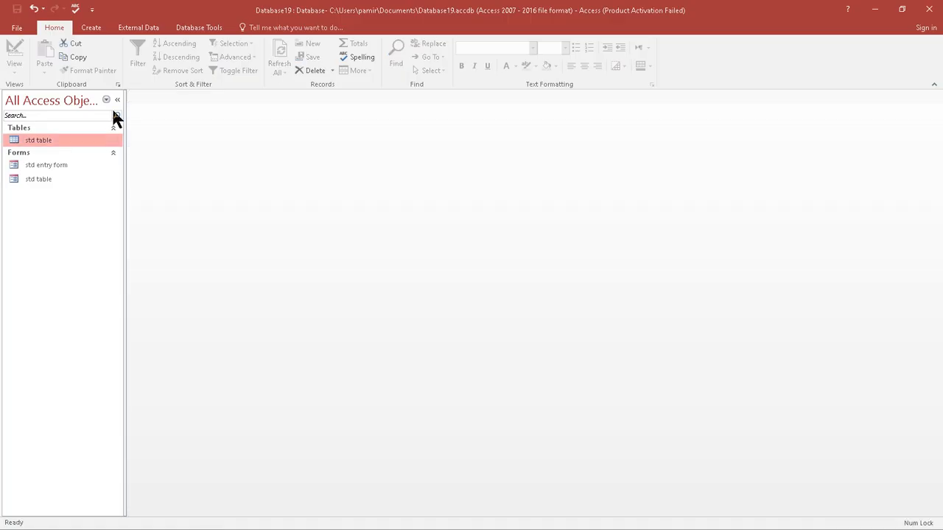
pyautogui.rightClick(61, 149)
pyautogui.click(84, 152)
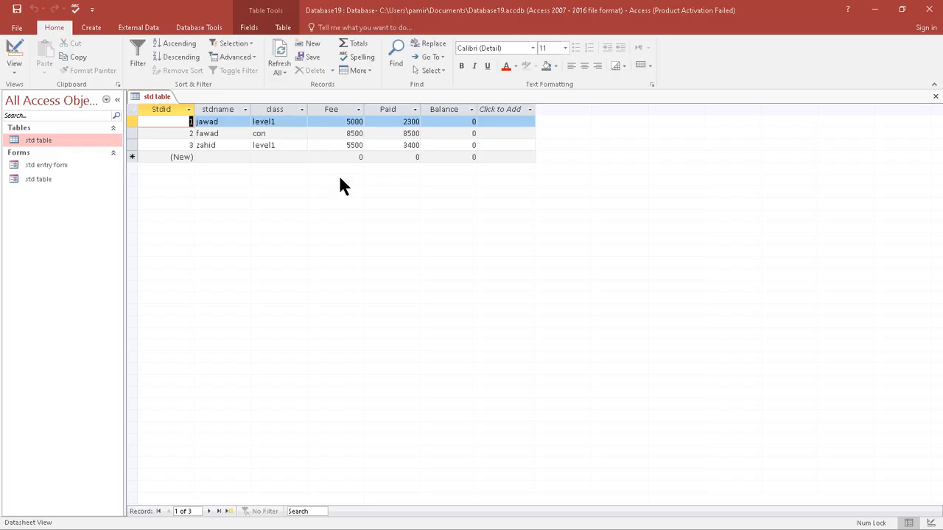
pyautogui.rightClick(38, 179)
pyautogui.click(66, 185)
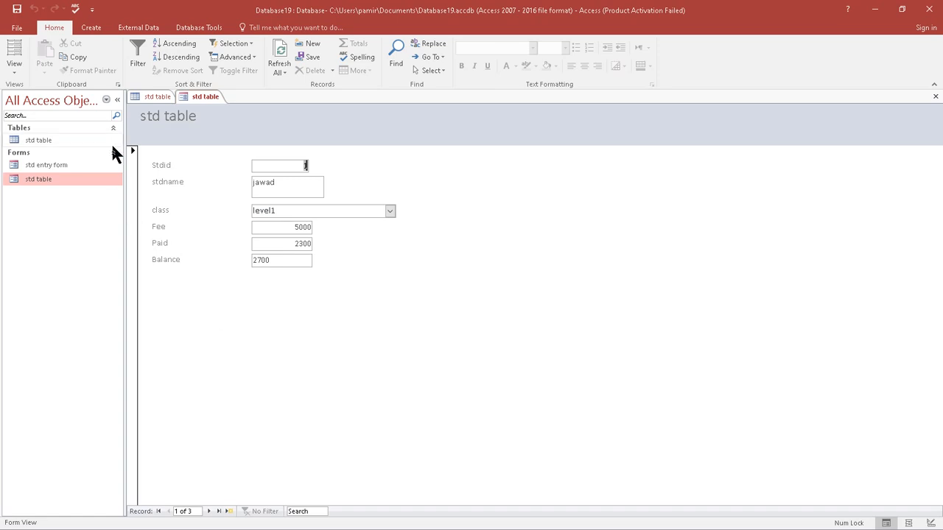
pyautogui.click(106, 30)
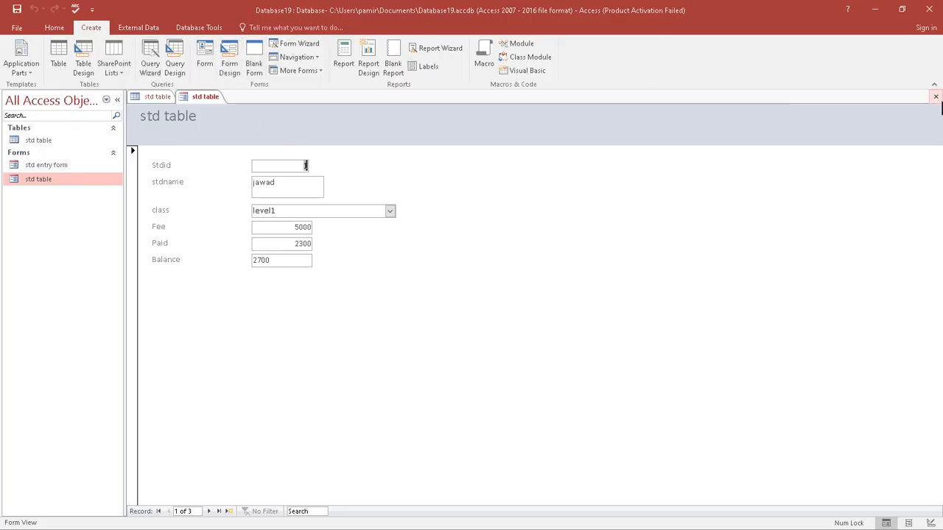
pyautogui.click(935, 96)
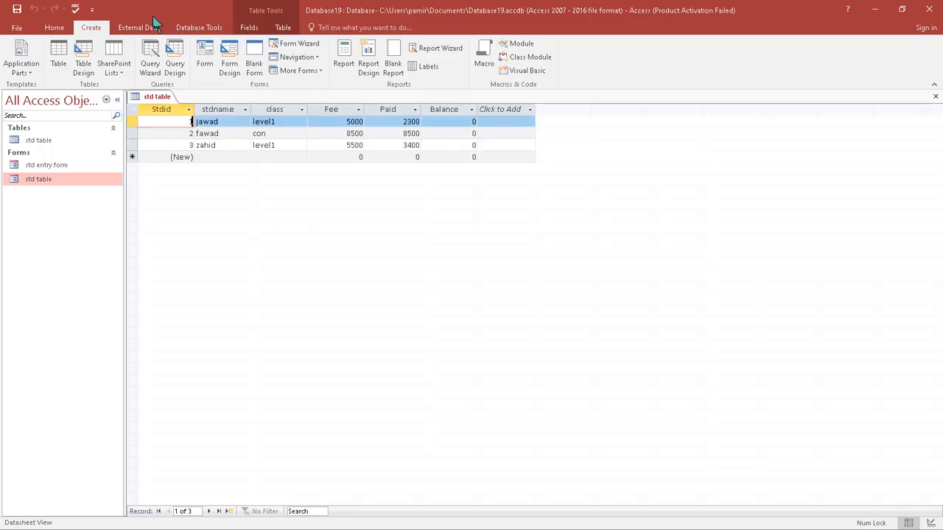
pyautogui.click(935, 97)
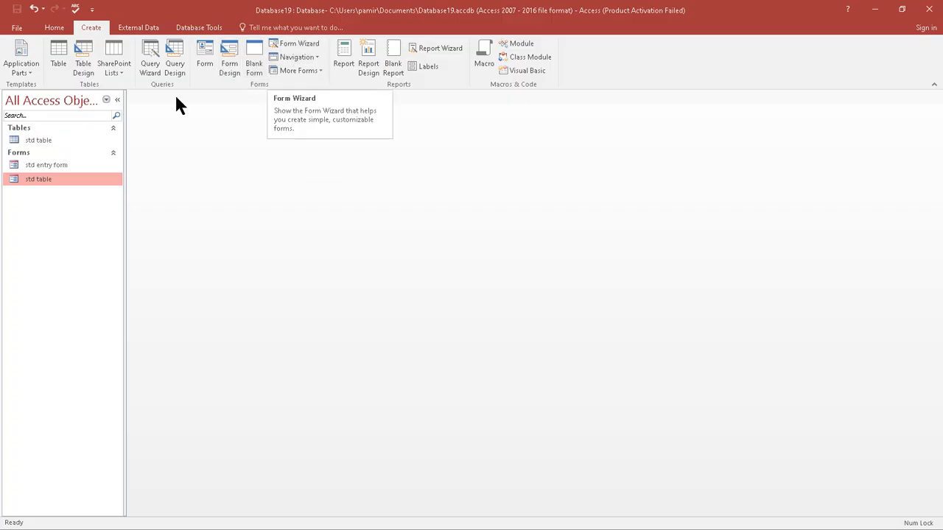
# - Create a basic form directly from std table, hide its property sheet and save the form as std table1
pyautogui.click(54, 141)
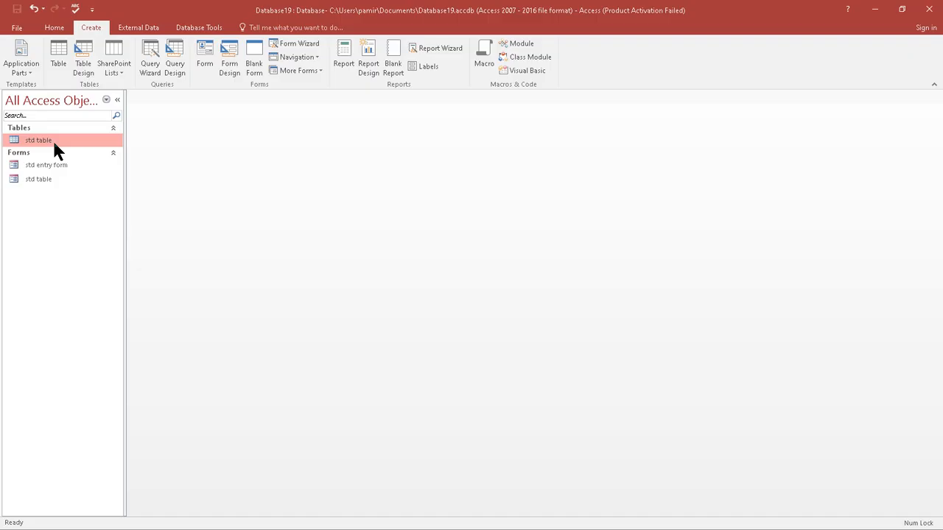
pyautogui.click(207, 71)
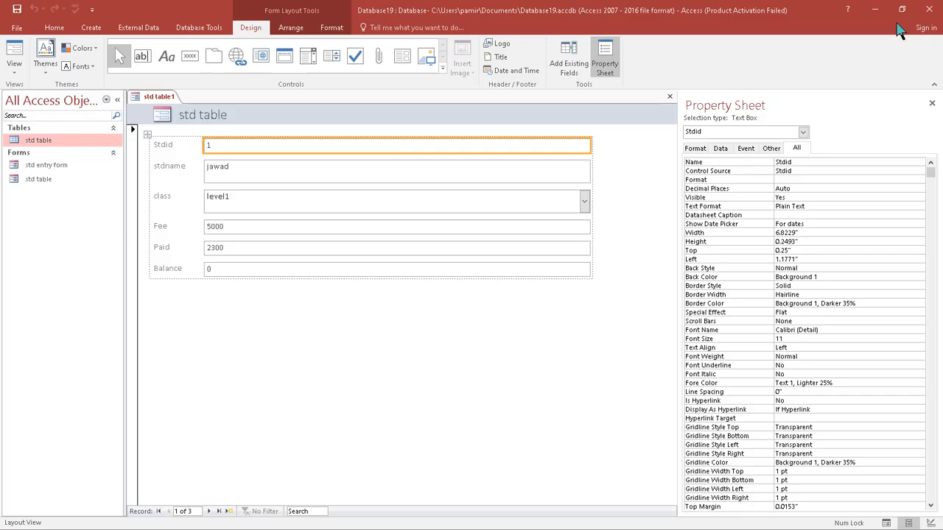
pyautogui.click(932, 104)
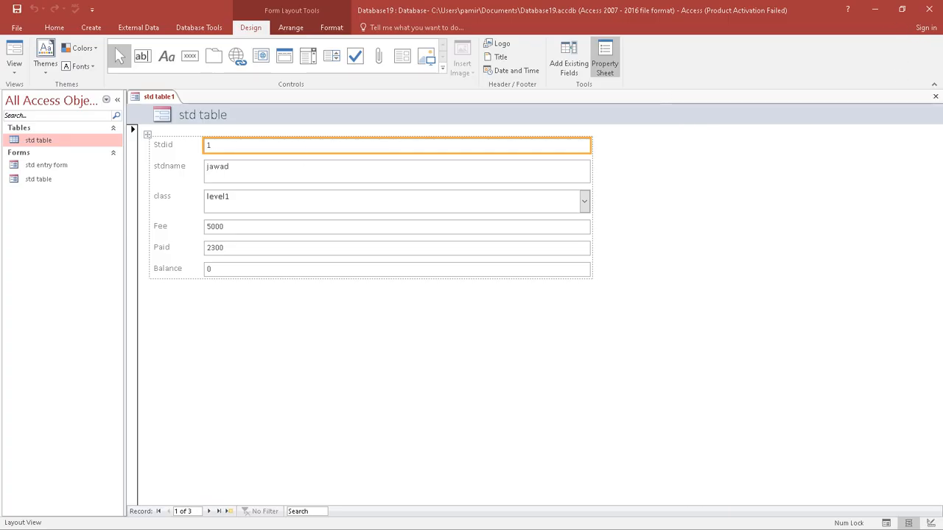
pyautogui.click(16, 9)
pyautogui.click(473, 210)
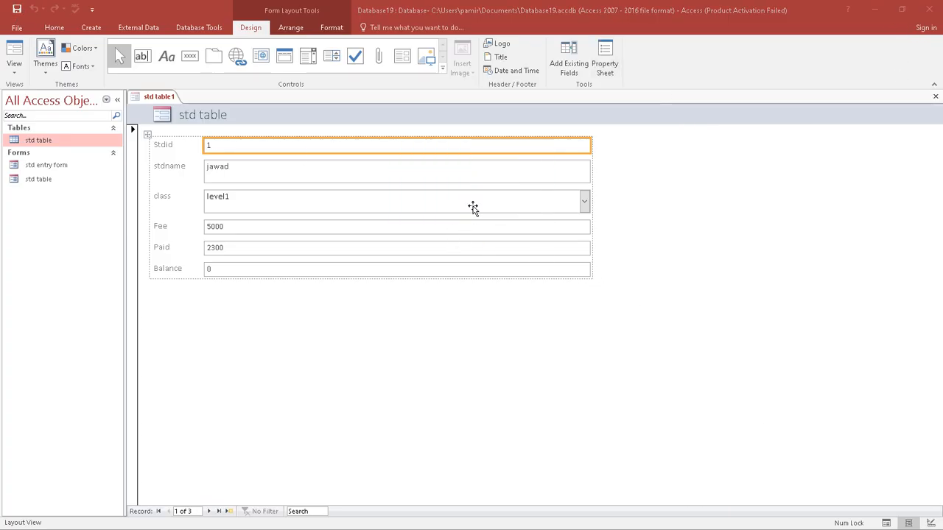
# - Close and reopen the std table1 form in Form view, and browse its records up to a new blank one
pyautogui.click(935, 97)
pyautogui.click(39, 193)
pyautogui.doubleClick(39, 193)
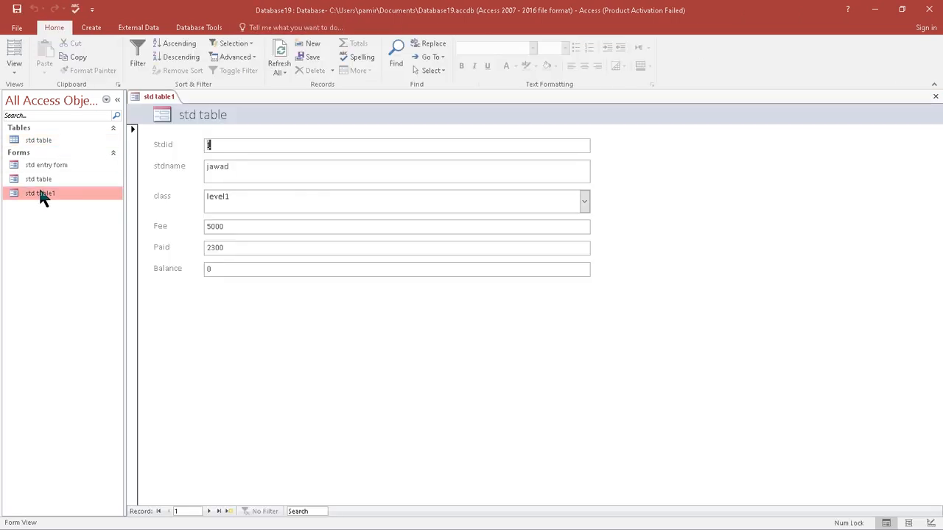
pyautogui.click(210, 511)
pyautogui.click(210, 511)
pyautogui.click(210, 511)
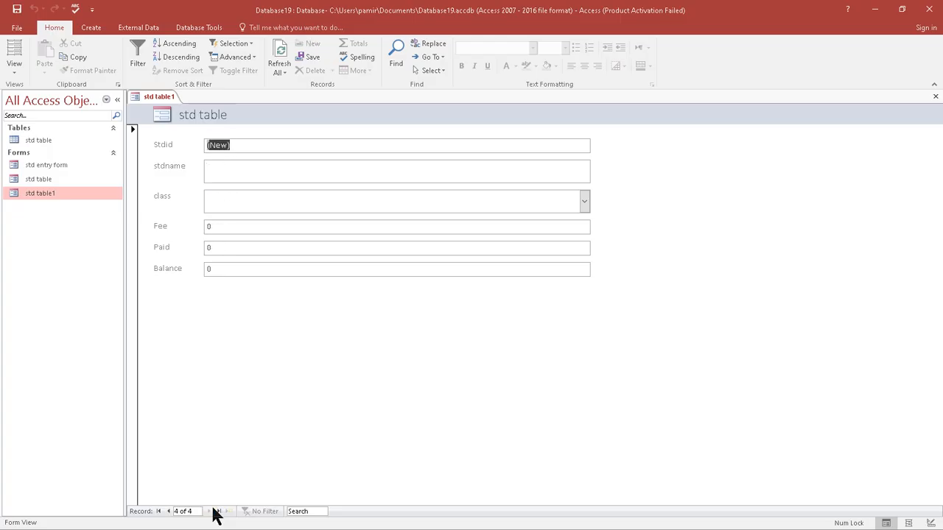